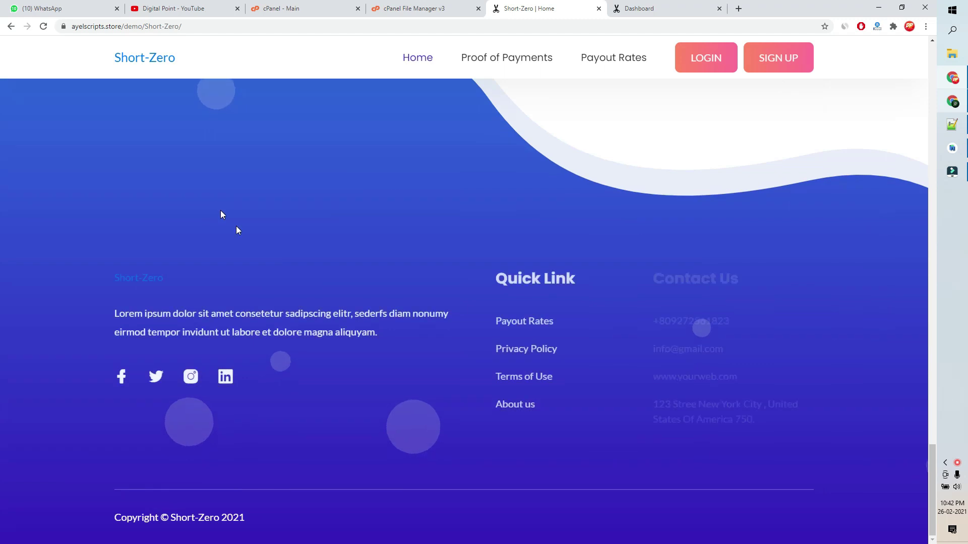
# Step: Examine the demo's admin dashboard, including its statistics and the Users and Campaigns menu entries
pyautogui.click(639, 9)
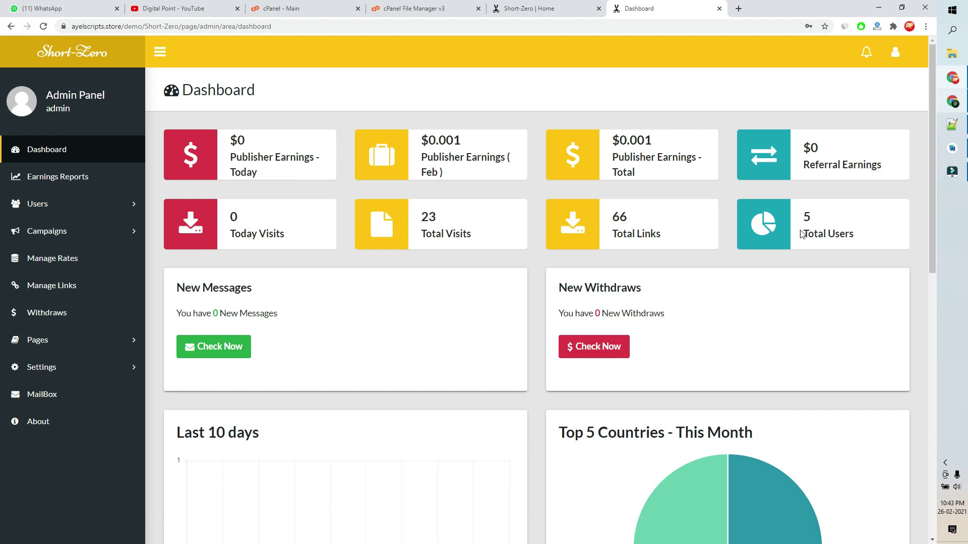
pyautogui.click(56, 180)
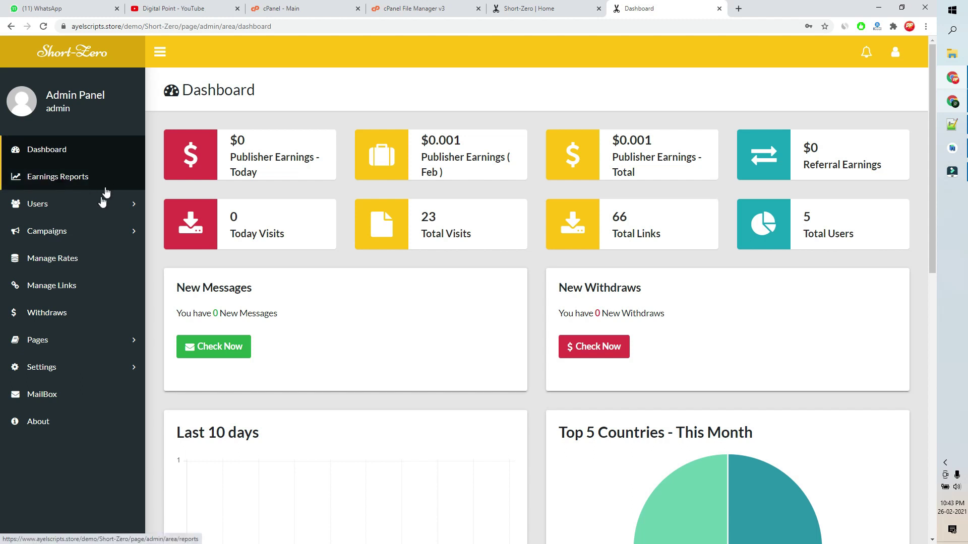
pyautogui.click(118, 206)
pyautogui.scroll(-1, 35, 242)
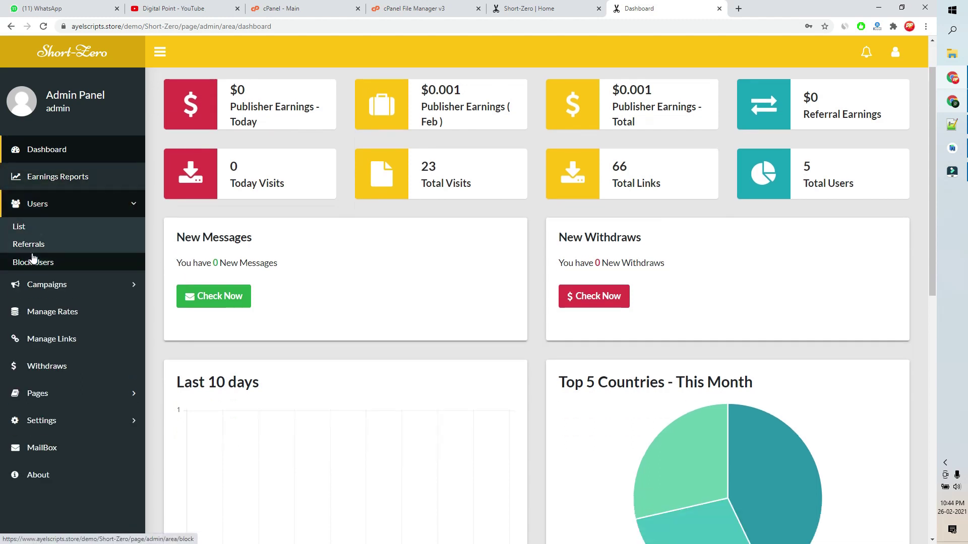
pyautogui.click(138, 291)
pyautogui.scroll(-1, 73, 285)
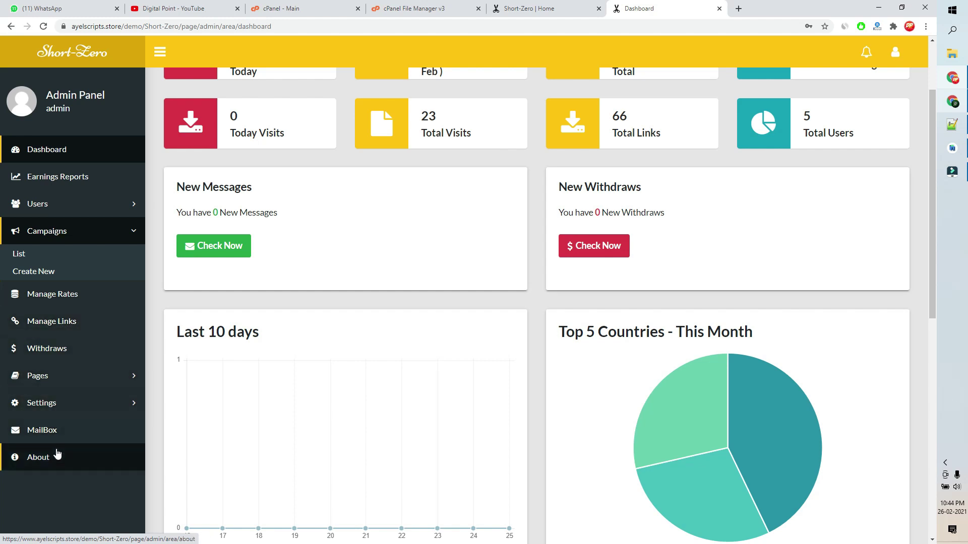
pyautogui.scroll(-5, 392, 306)
pyautogui.scroll(5, 450, 298)
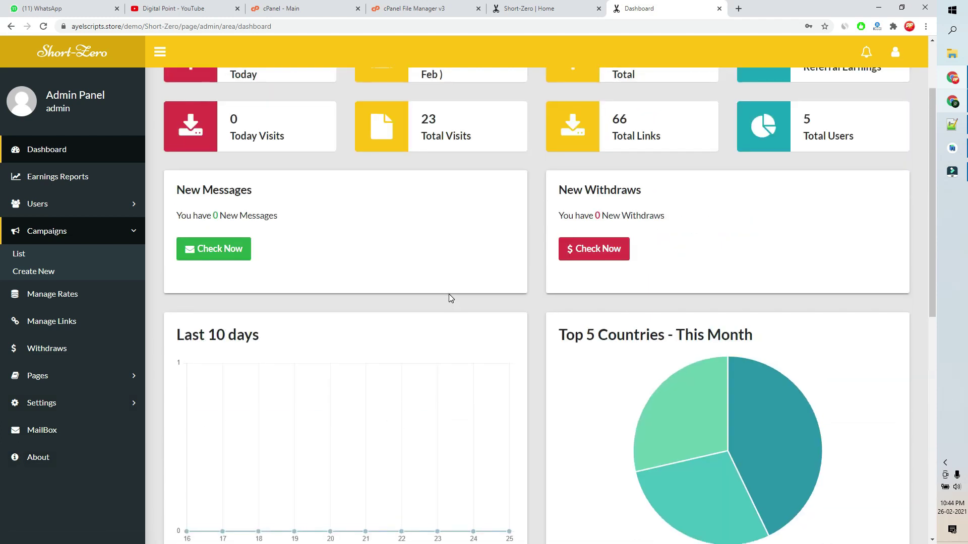
# Step: Look through the Short-Zero demo home page down to its footer
pyautogui.click(534, 7)
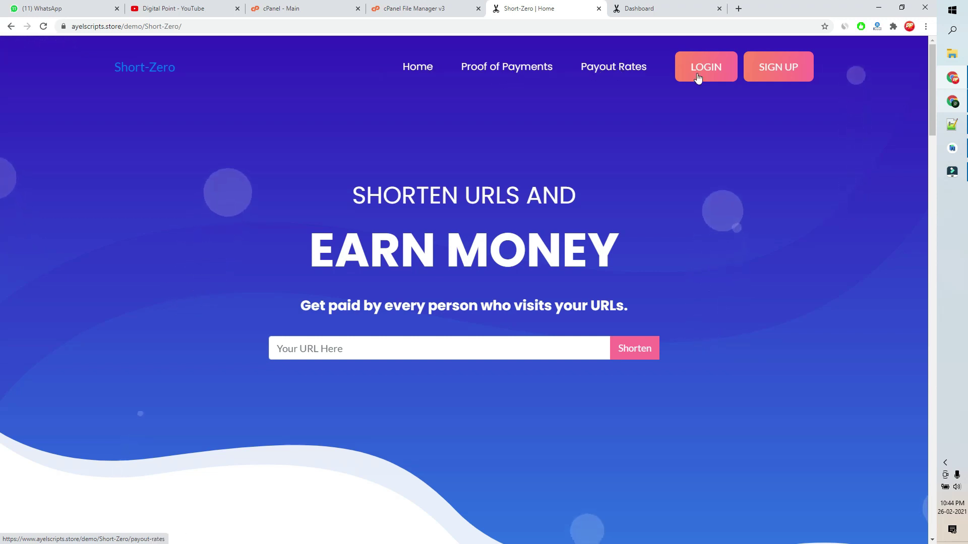
pyautogui.scroll(-10, 528, 365)
pyautogui.scroll(-10, 473, 348)
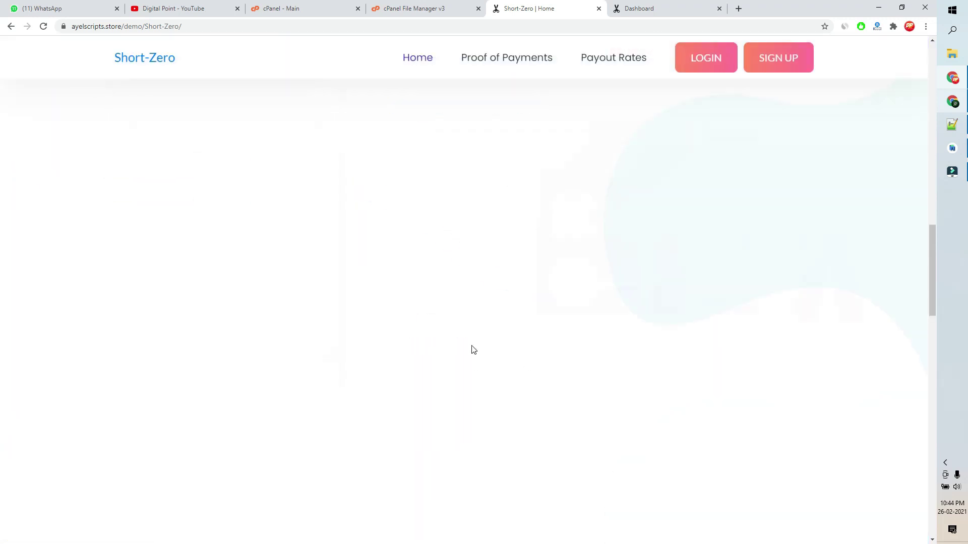
pyautogui.scroll(-12, 474, 342)
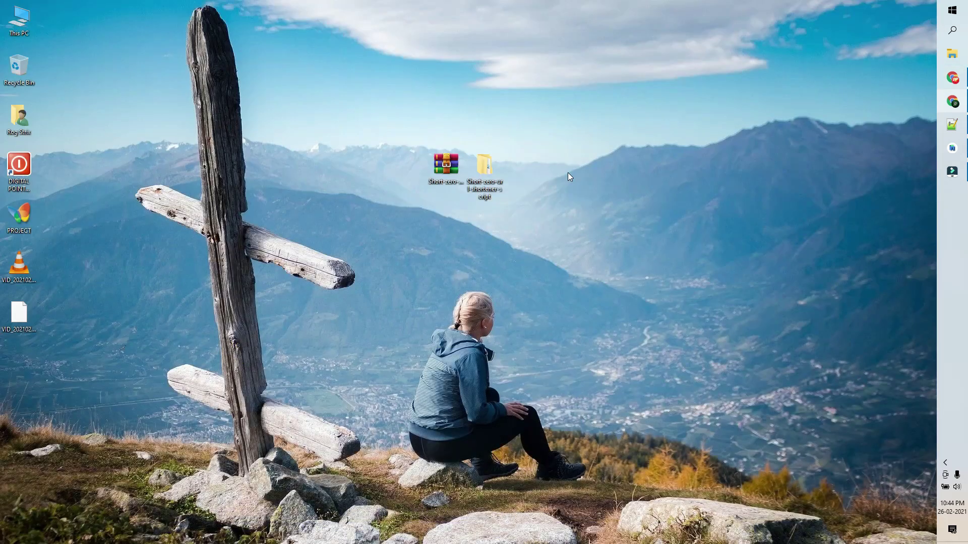
# Step: Open the Short-zero-url-shortener-script folder on the desktop and go into its Main_File folder
pyautogui.click(442, 167)
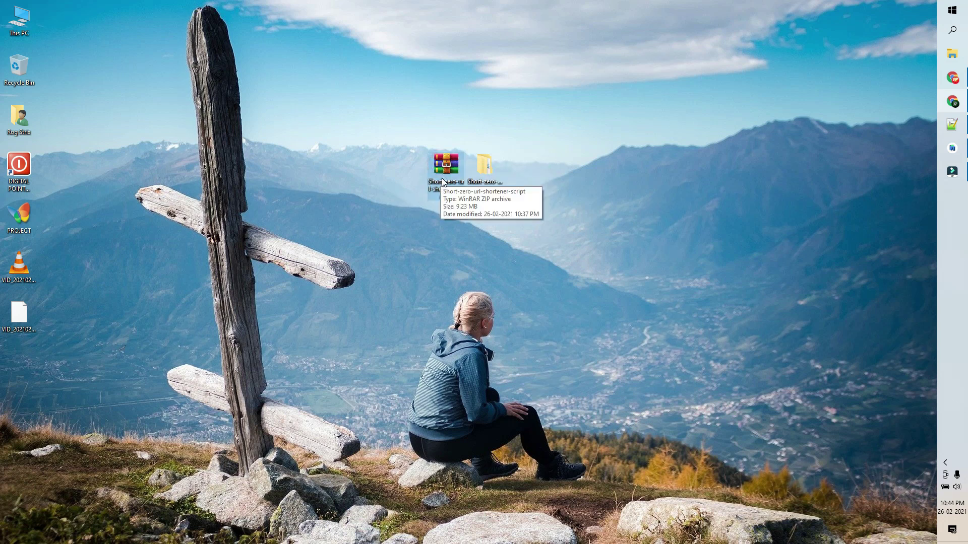
pyautogui.click(662, 179)
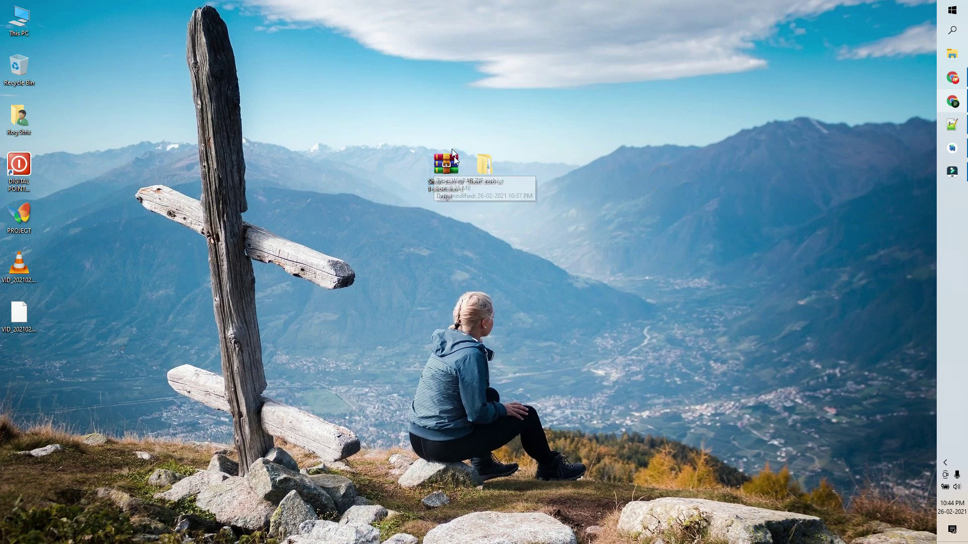
pyautogui.doubleClick(474, 172)
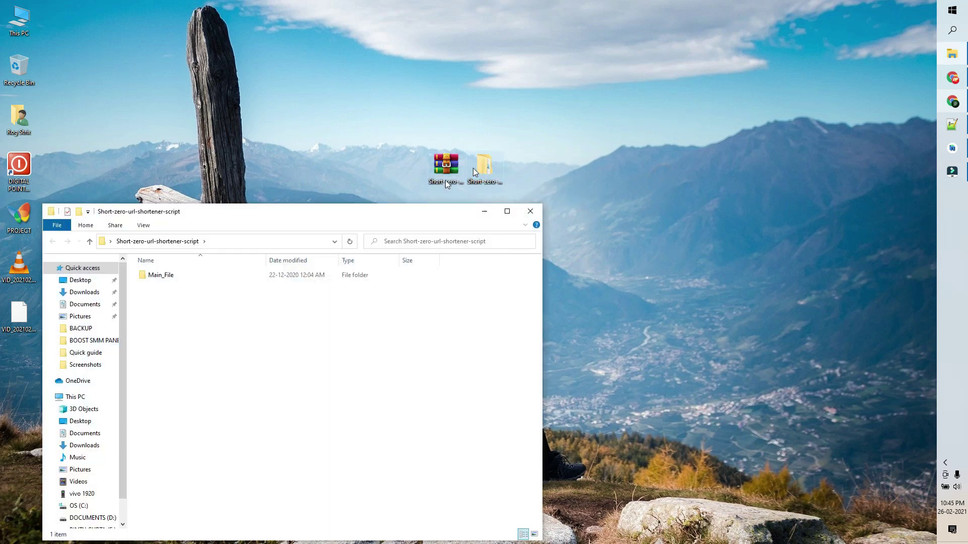
pyautogui.moveTo(303, 220); pyautogui.dragTo(435, 118)
pyautogui.doubleClick(328, 172)
pyautogui.hotkey('ctrl', 'a')
pyautogui.click(307, 232)
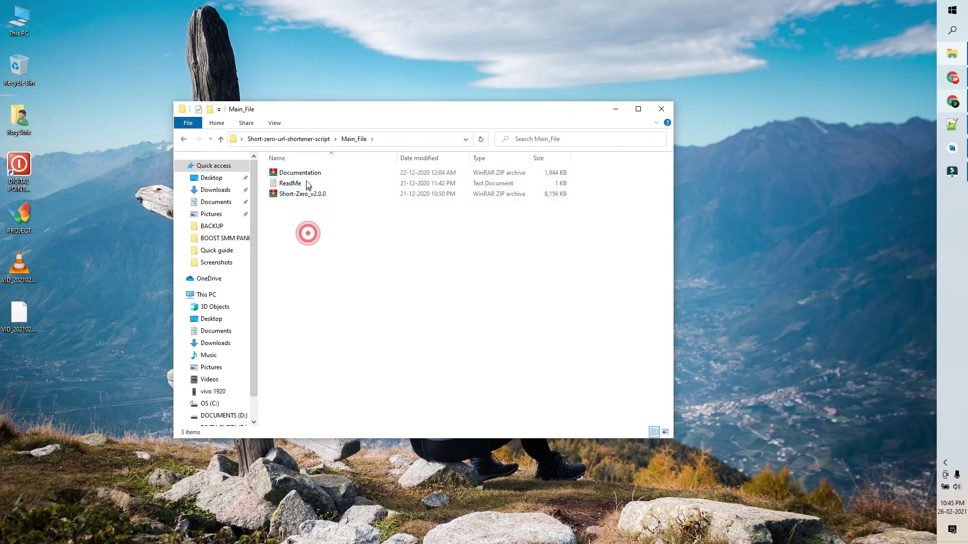
# Step: Extract the Documentation archive with WinRAR into a Documentation folder inside Main_File
pyautogui.click(290, 174)
pyautogui.rightClick(290, 173)
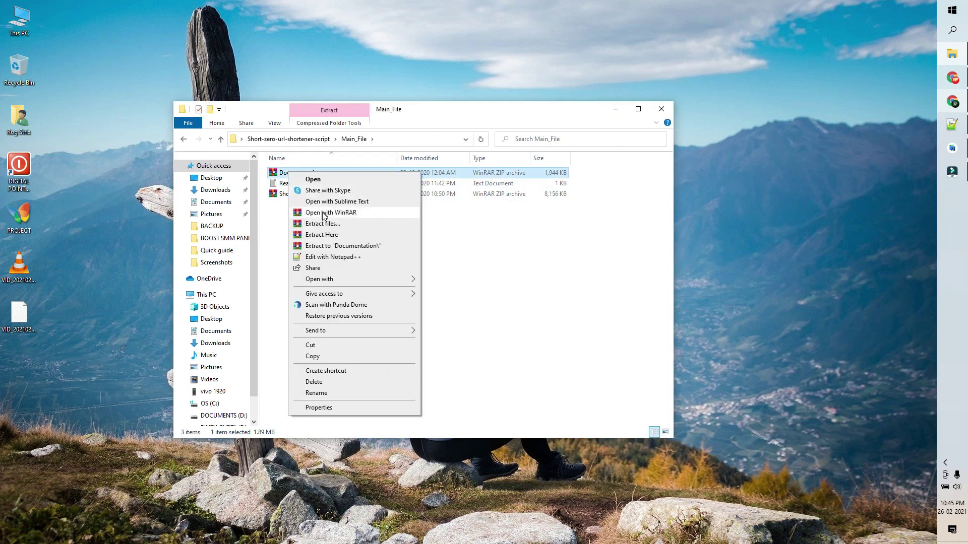
pyautogui.click(325, 221)
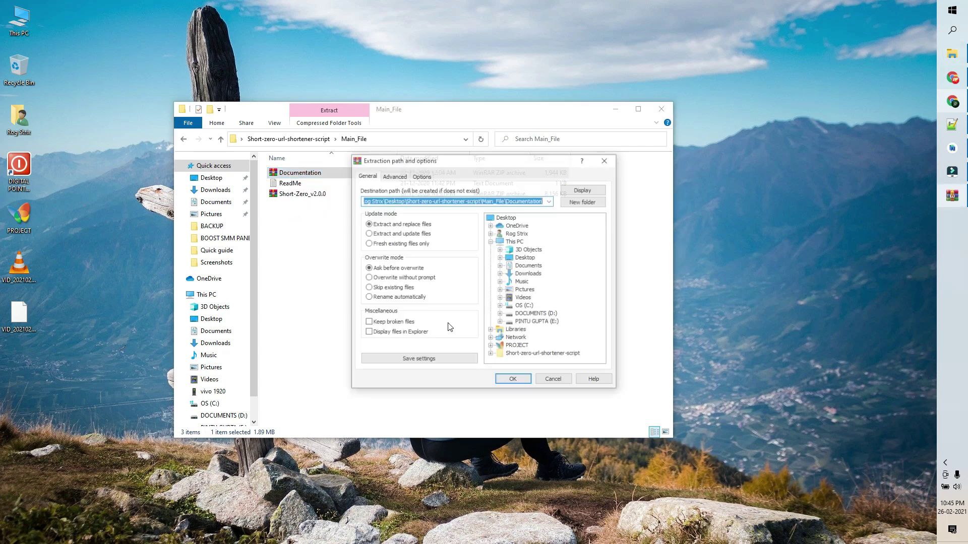
pyautogui.click(504, 380)
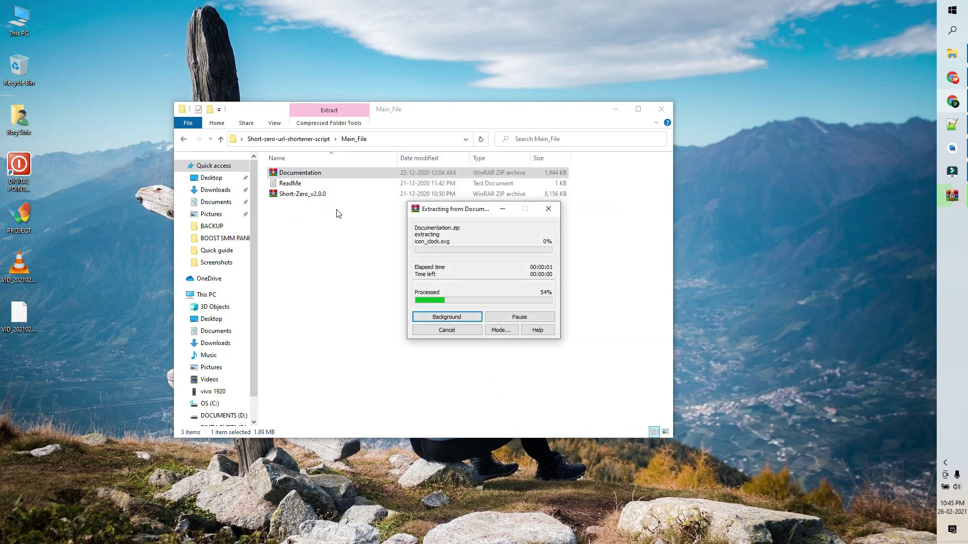
# Step: Open the index page from the extracted Documentation folder and read through the installation and admin dashboard instructions
pyautogui.click(325, 173)
pyautogui.doubleClick(325, 173)
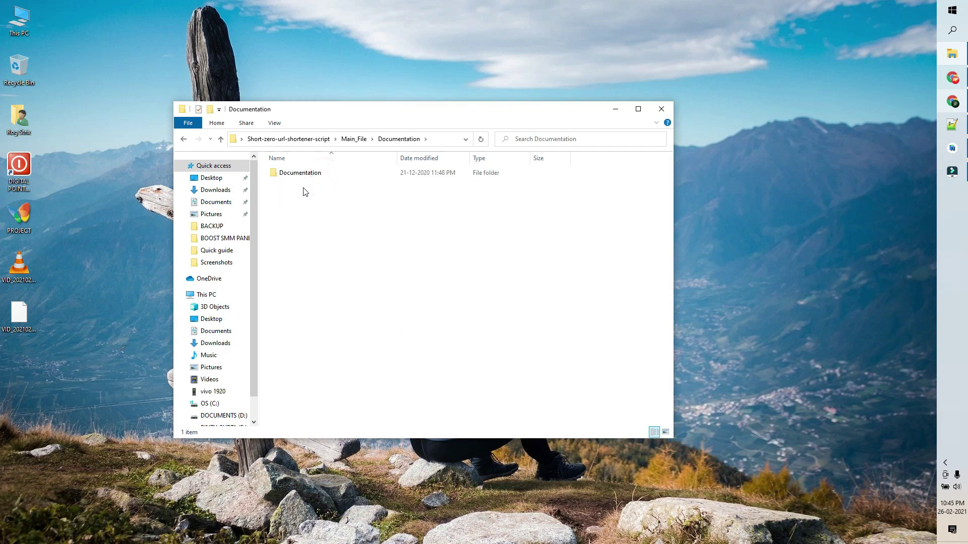
pyautogui.doubleClick(300, 174)
pyautogui.doubleClick(286, 195)
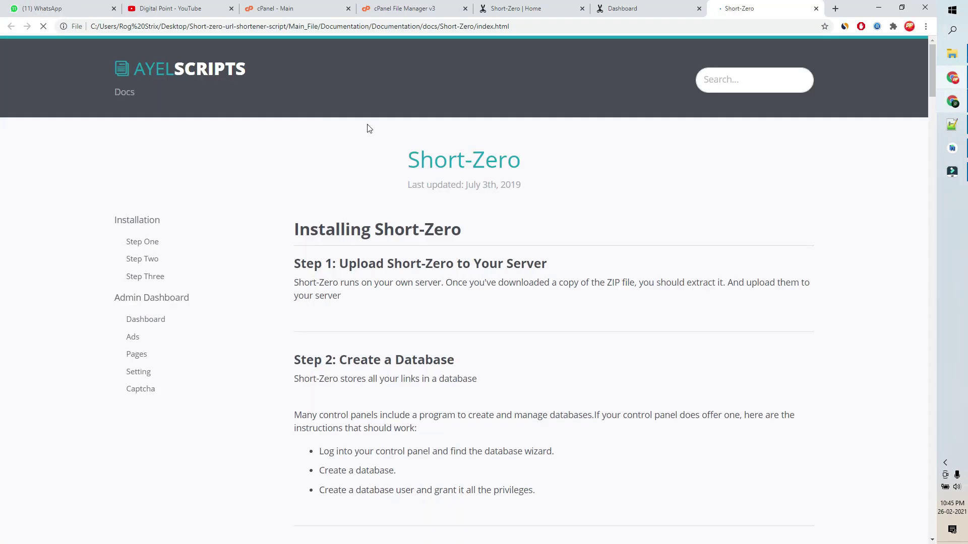
pyautogui.scroll(-20, 364, 187)
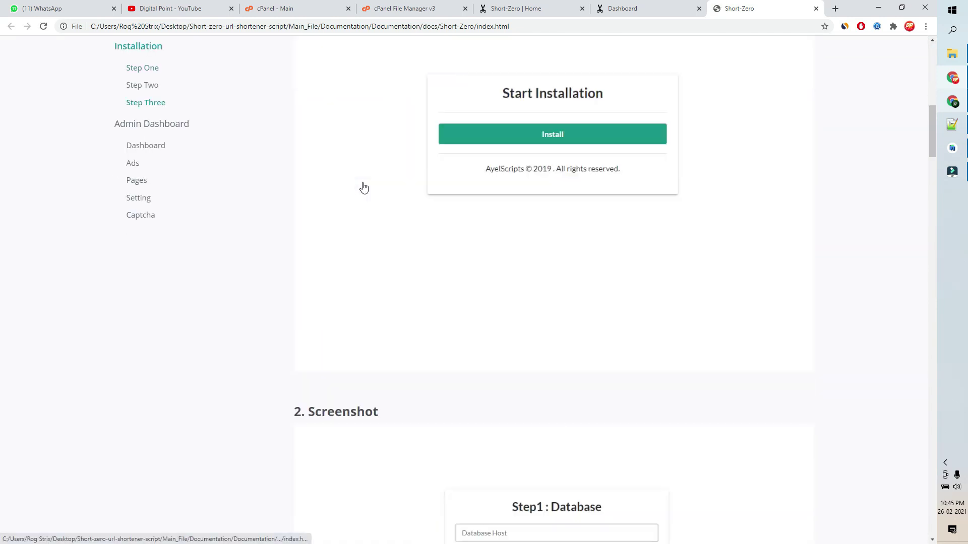
pyautogui.scroll(-20, 364, 188)
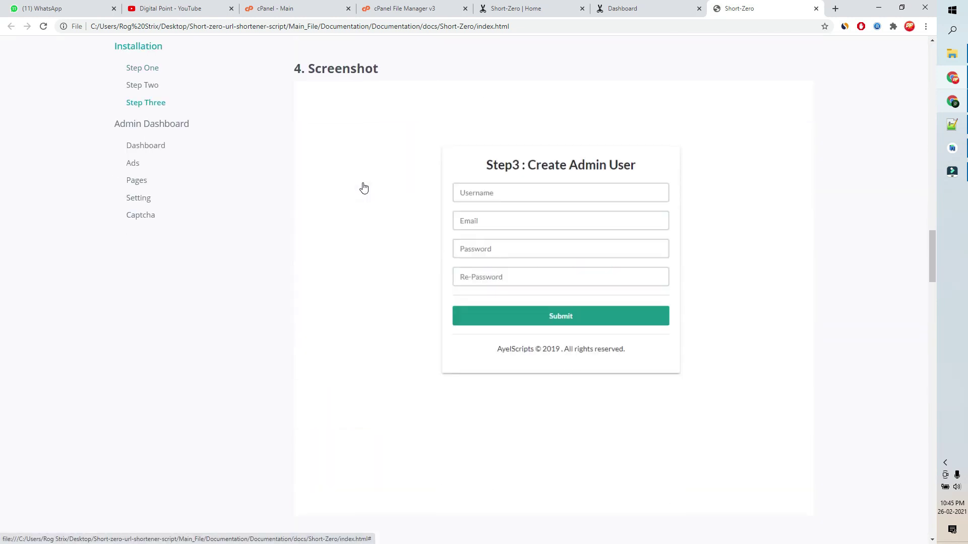
pyautogui.scroll(-20, 363, 188)
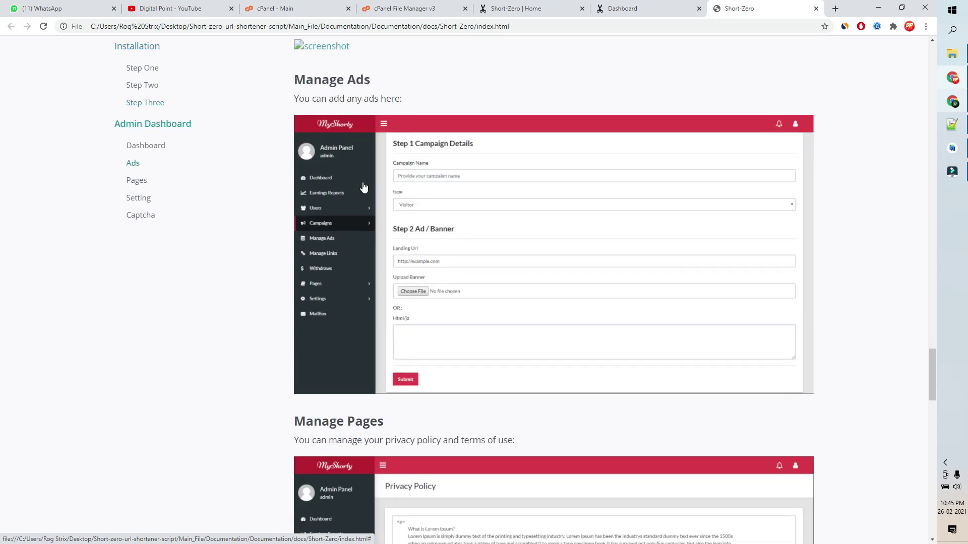
pyautogui.scroll(-20, 364, 187)
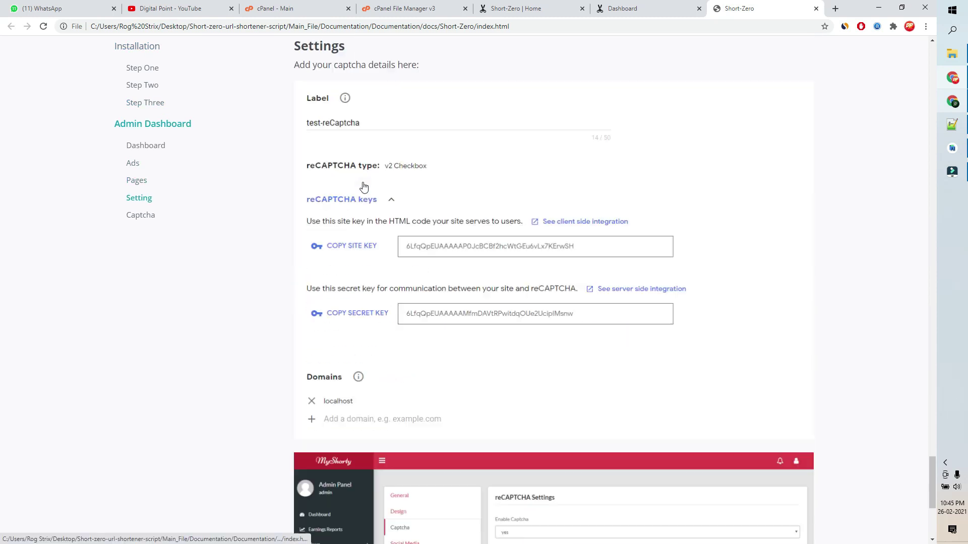
pyautogui.scroll(-5, 364, 188)
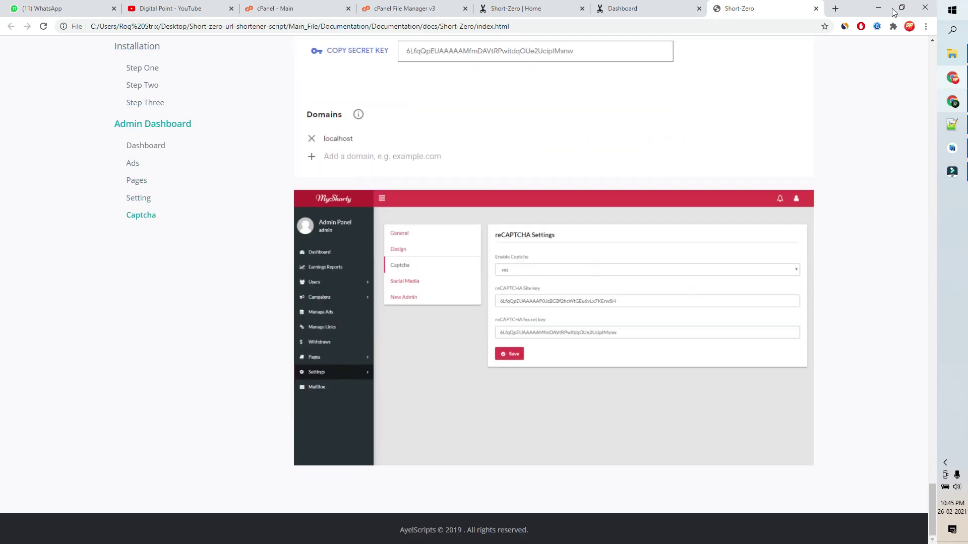
pyautogui.click(880, 8)
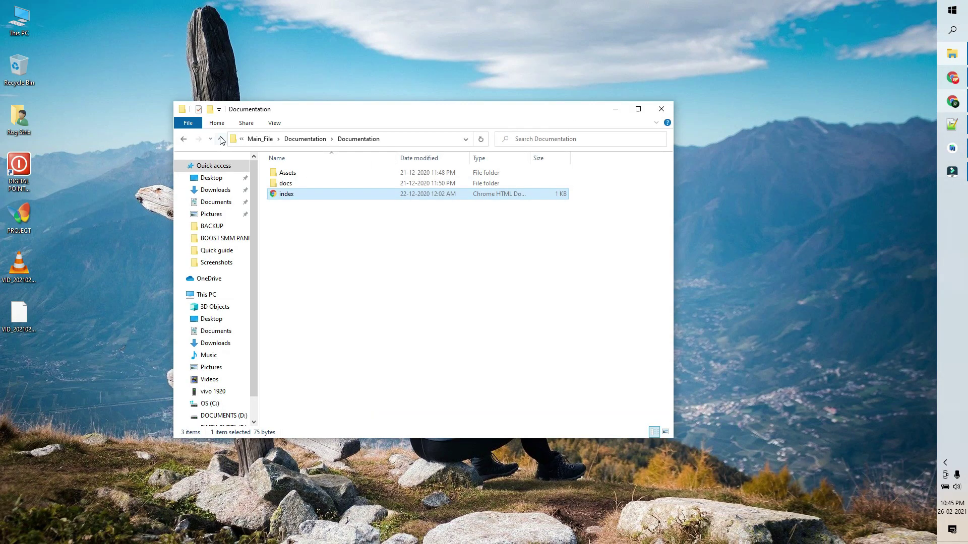
# Step: Upload the Short-Zero_v2.0.0 archive from the local Main_File folder to public_html/Maritech.xyz through the cPanel File Manager
pyautogui.click(221, 140)
pyautogui.click(222, 139)
pyautogui.click(304, 206)
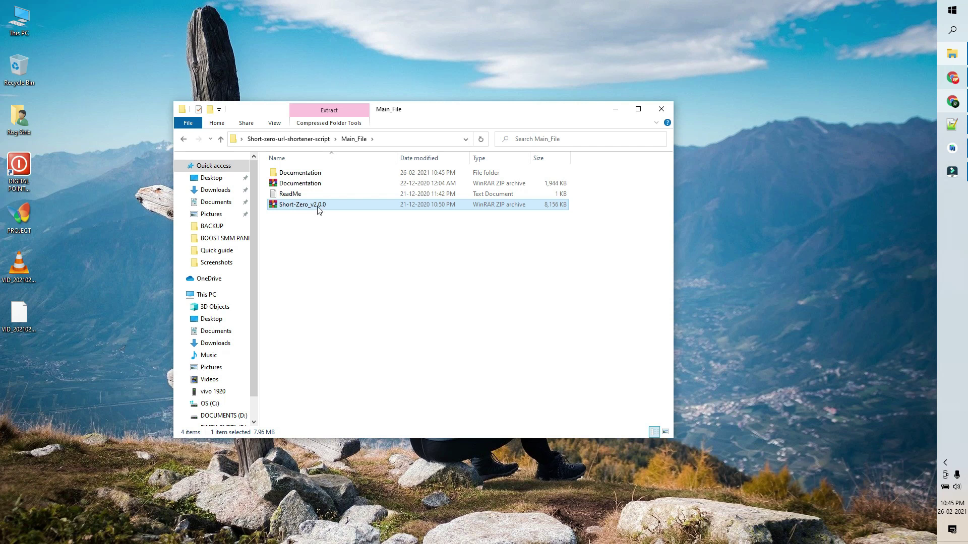
pyautogui.click(952, 78)
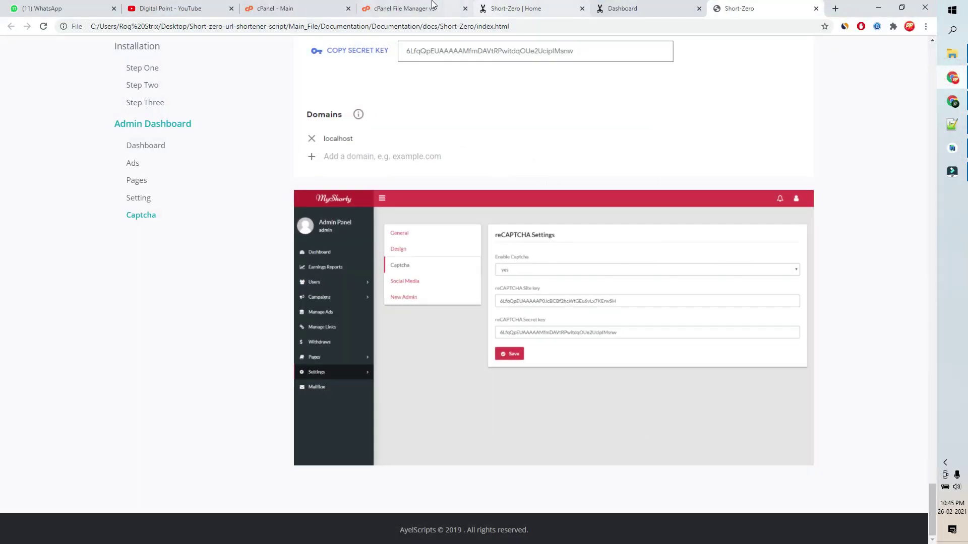
pyautogui.click(432, 4)
pyautogui.click(210, 77)
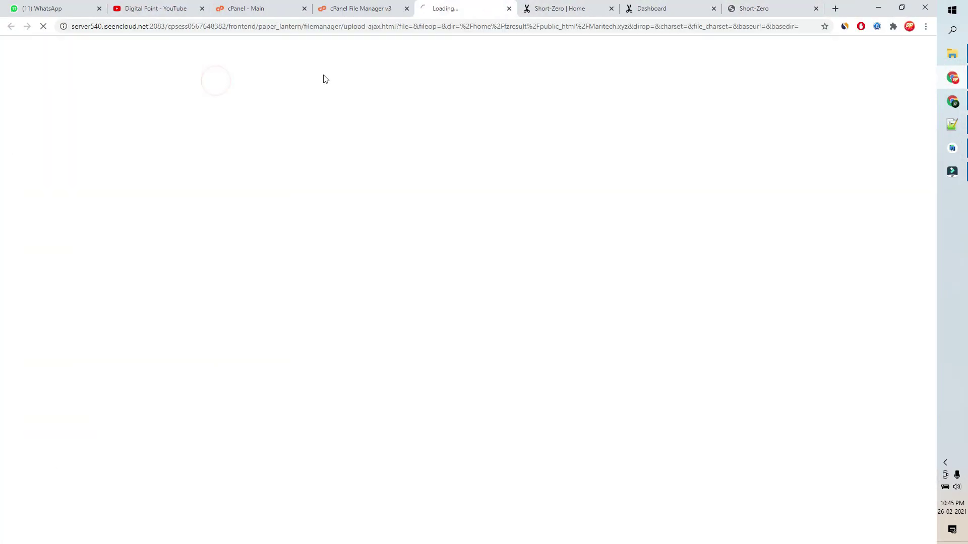
pyautogui.click(952, 54)
pyautogui.moveTo(383, 203); pyautogui.dragTo(741, 232)
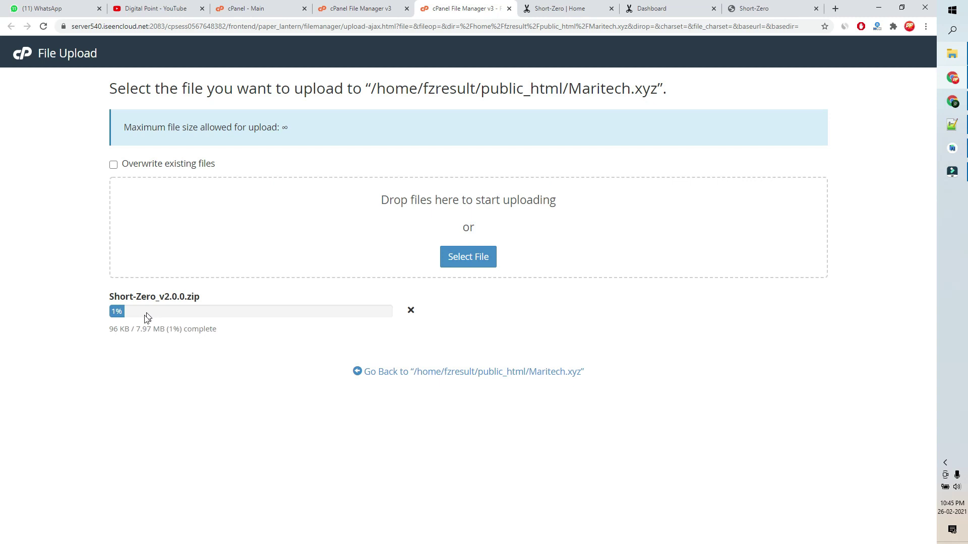
pyautogui.doubleClick(141, 328)
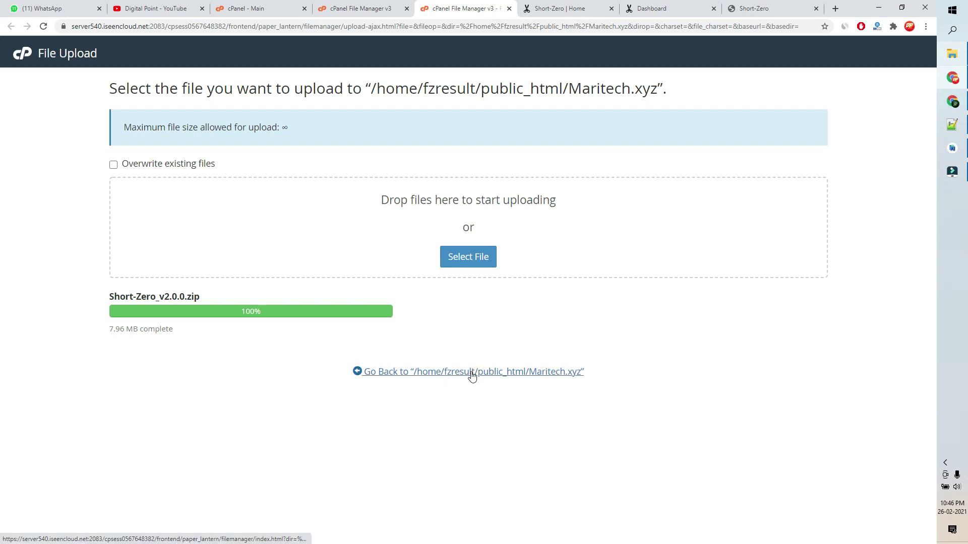
pyautogui.hotkey('ctrl', 'w')
# Step: Extract Short-Zero_v2.0.0.zip on the server within public_html/Maritech.xyz and dismiss the extraction results
pyautogui.click(445, 4)
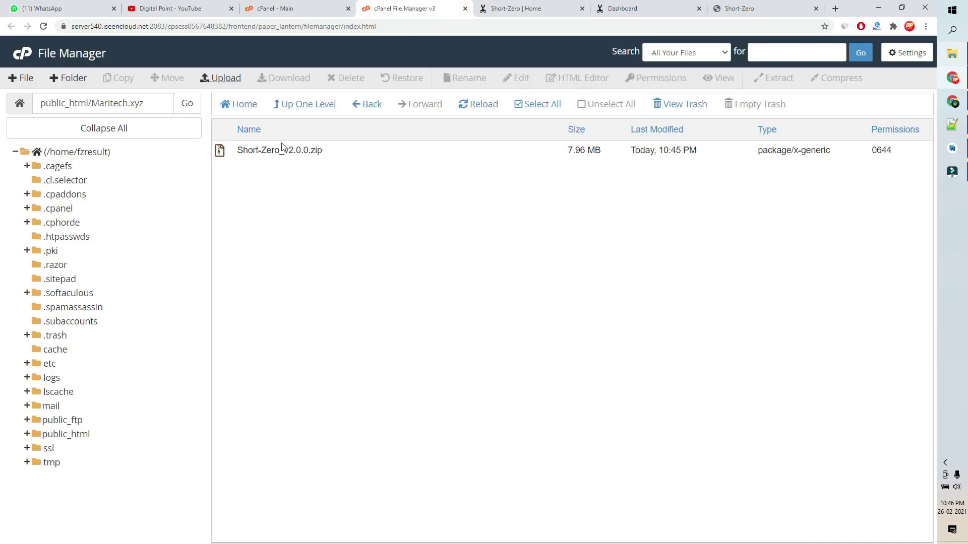
pyautogui.rightClick(249, 149)
pyautogui.click(285, 287)
pyautogui.click(543, 353)
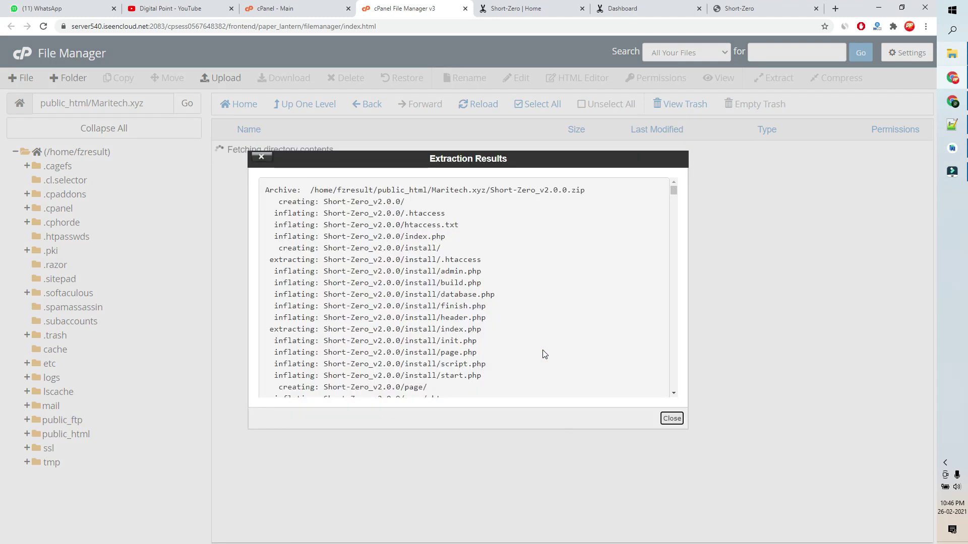
pyautogui.click(672, 419)
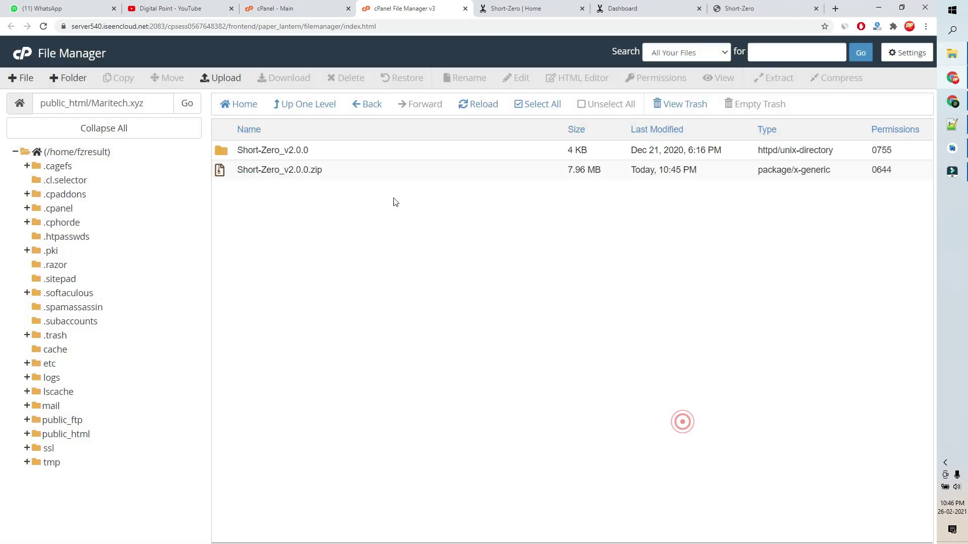
# Step: Move everything inside the Short-Zero_v2.0.0 folder to /public_html/Maritech.xyz and return to that parent folder
pyautogui.doubleClick(232, 152)
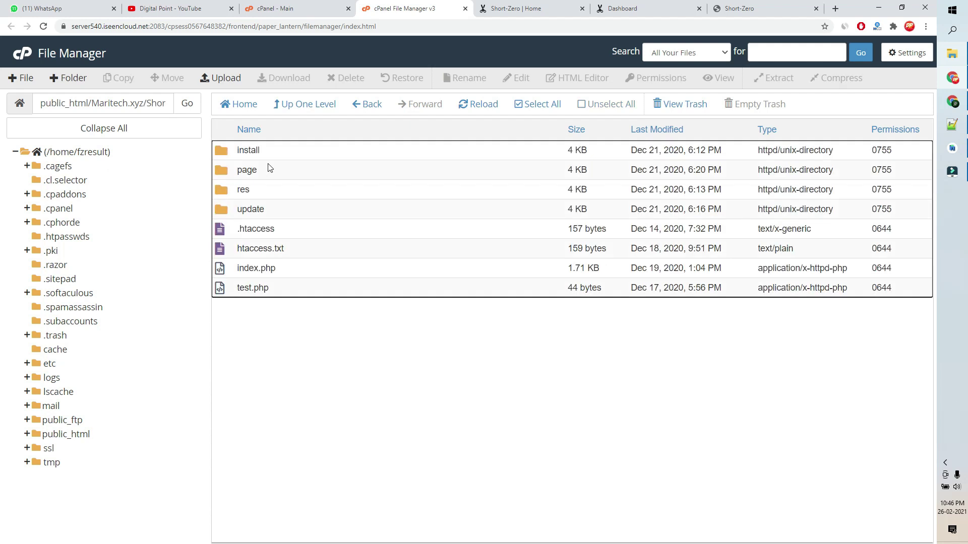
pyautogui.click(520, 107)
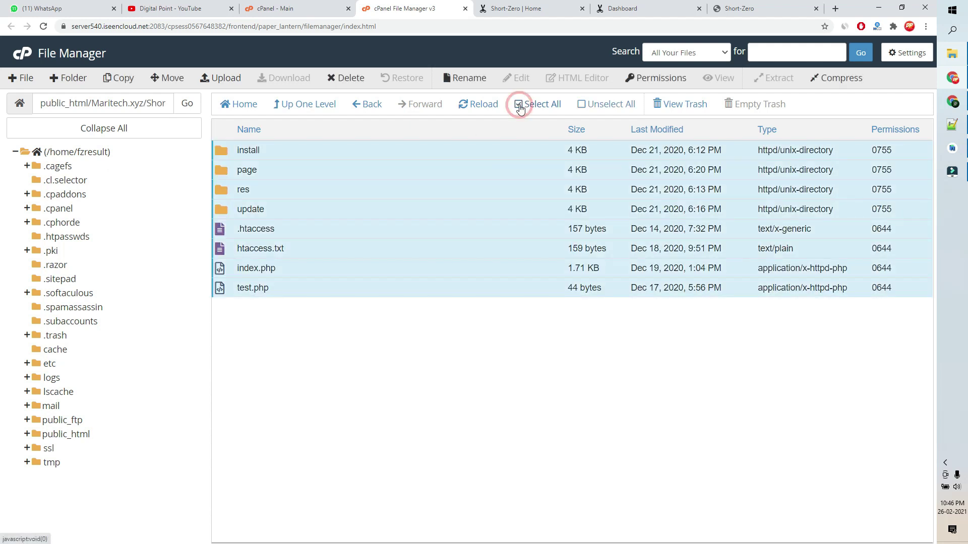
pyautogui.click(172, 81)
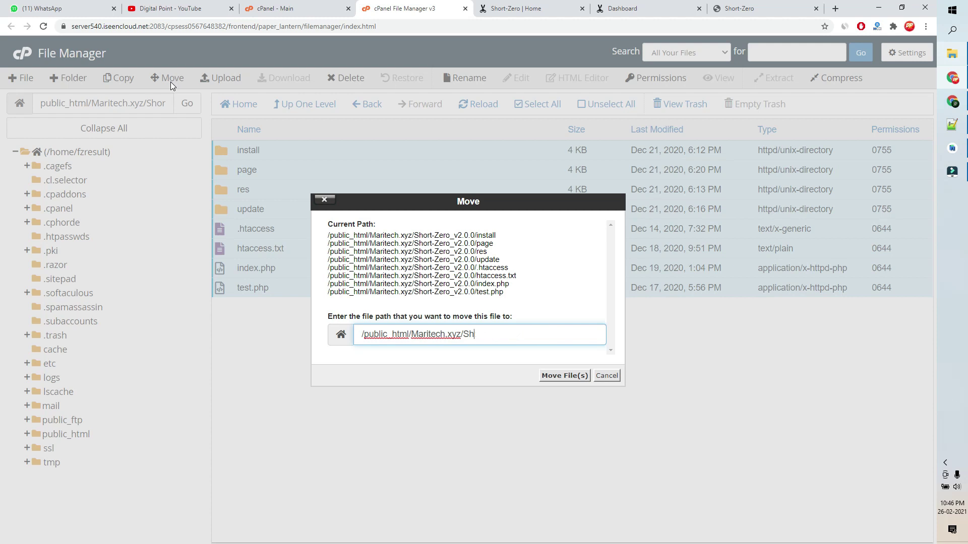
pyautogui.press('Return')
pyautogui.click(291, 104)
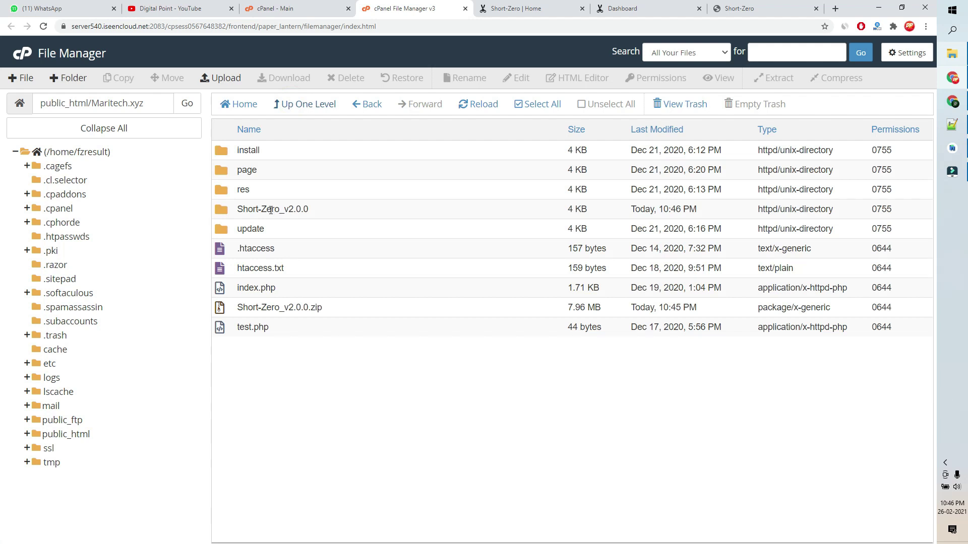
# Step: Load Maritech.xyz in a new guest browser window and start the Short-Zero installation
pyautogui.click(240, 209)
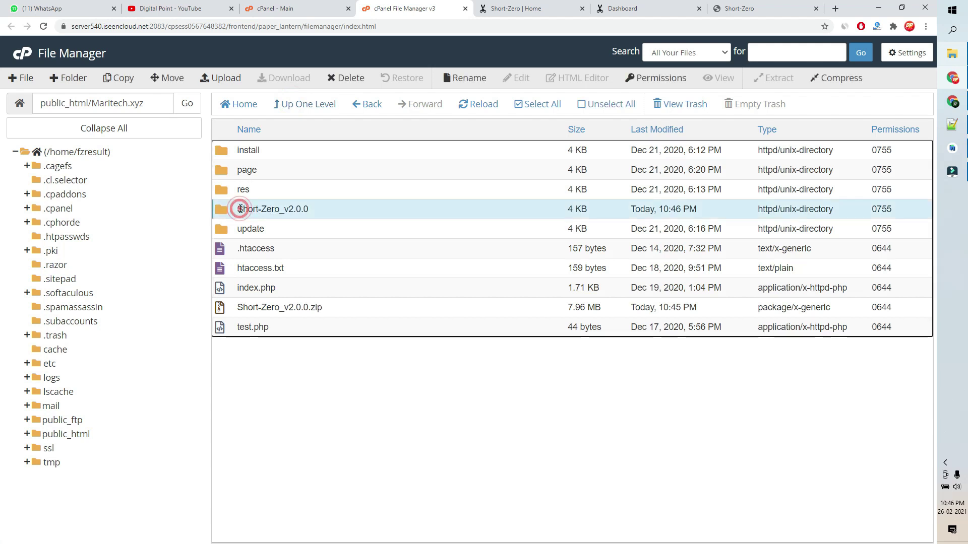
pyautogui.click(239, 308)
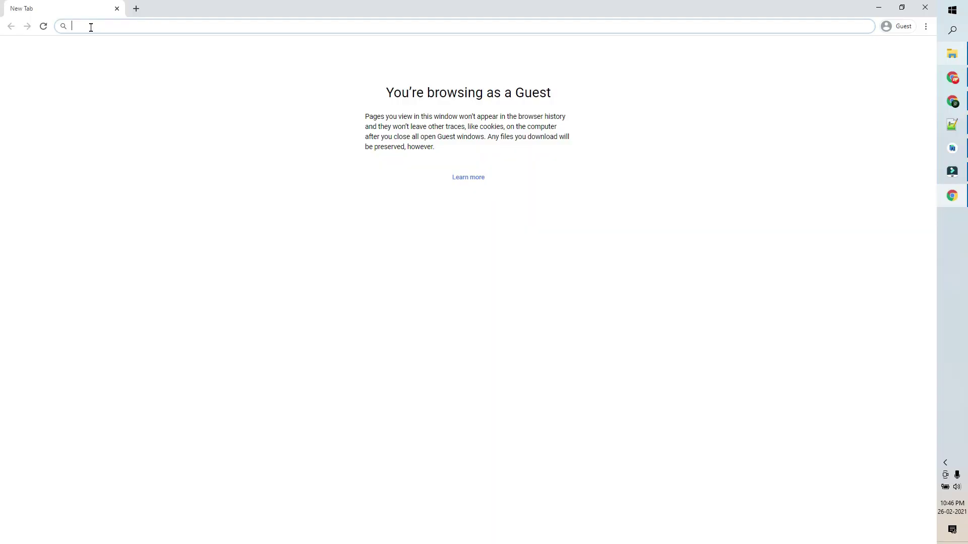
pyautogui.rightClick(90, 24)
pyautogui.click(147, 101)
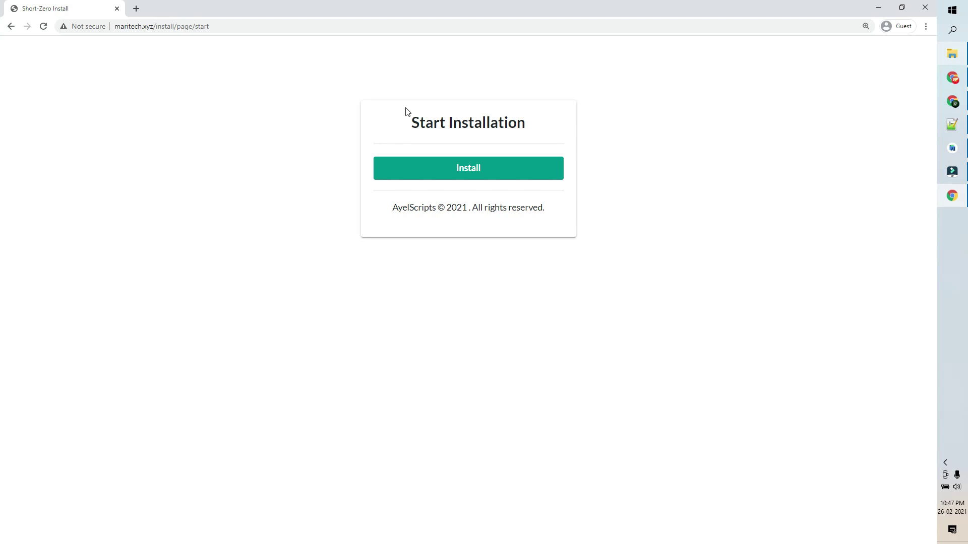
pyautogui.click(479, 173)
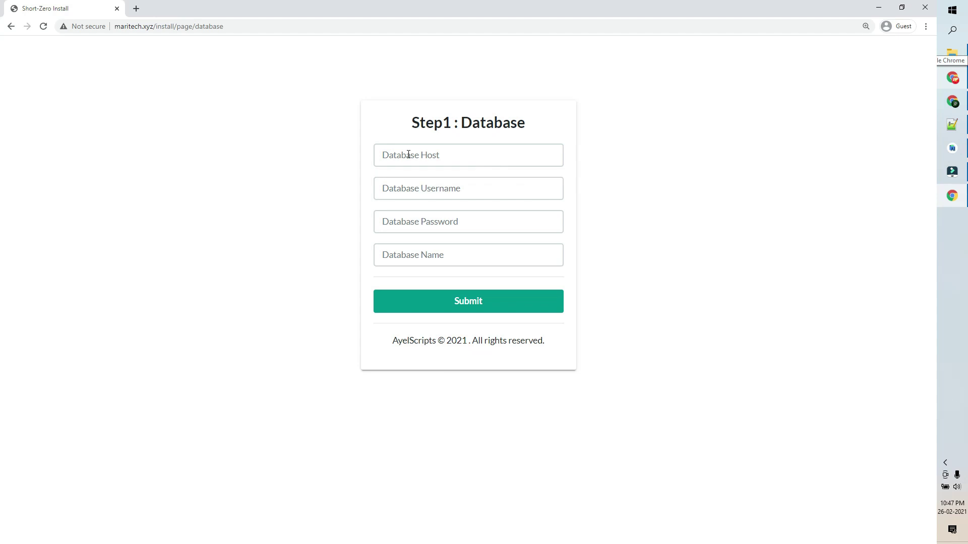
# Step: Create a new database named short_zero with the MySQL Database Wizard in cPanel
pyautogui.click(957, 88)
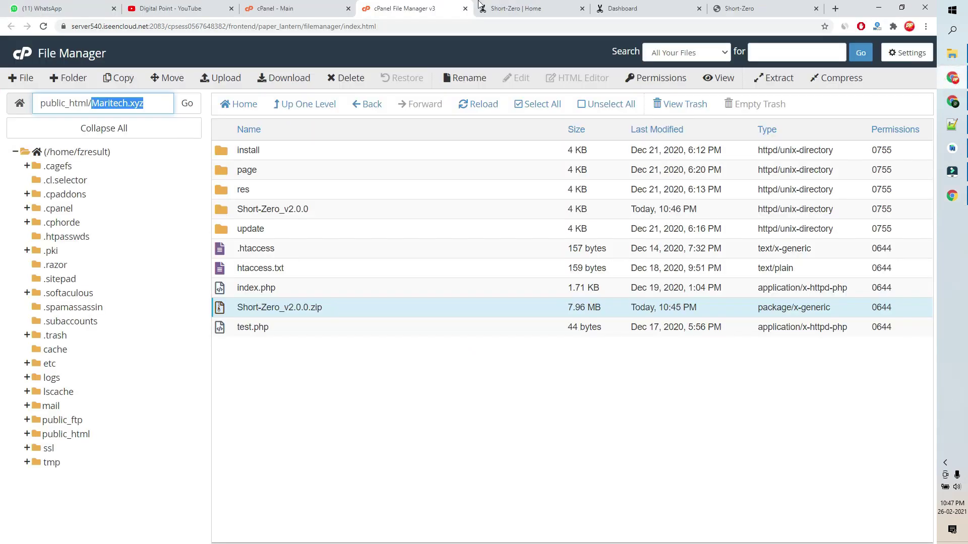
pyautogui.click(310, 5)
pyautogui.scroll(-3, 454, 297)
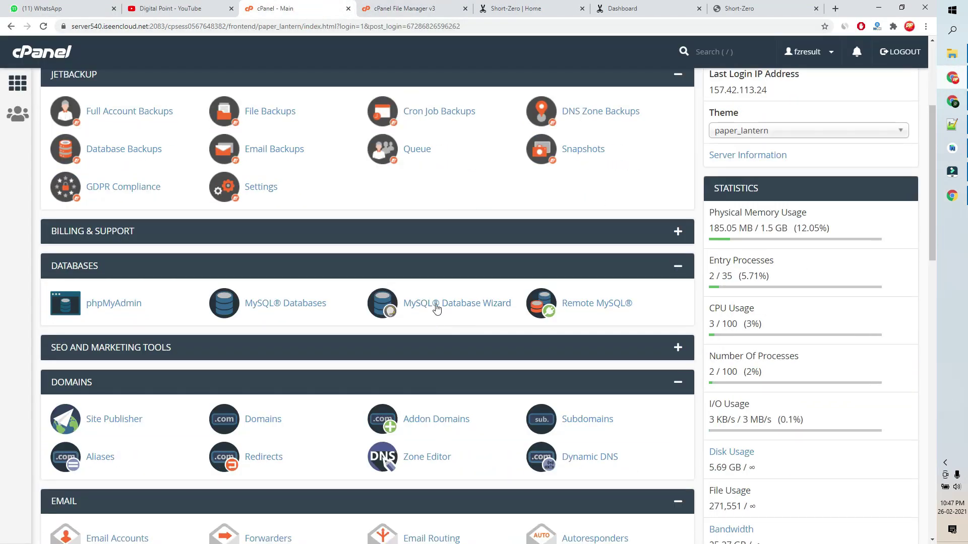
pyautogui.click(436, 305)
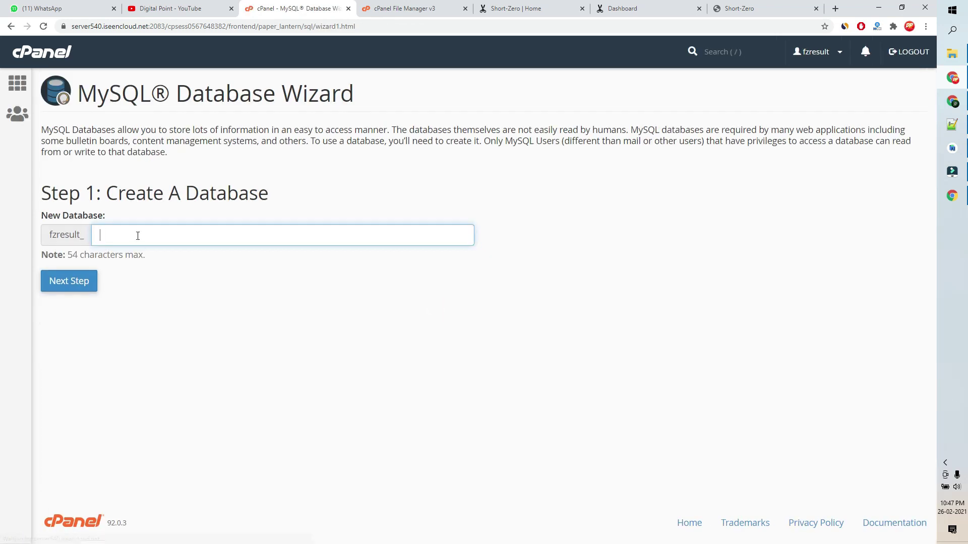
pyautogui.click(138, 236)
pyautogui.click(178, 285)
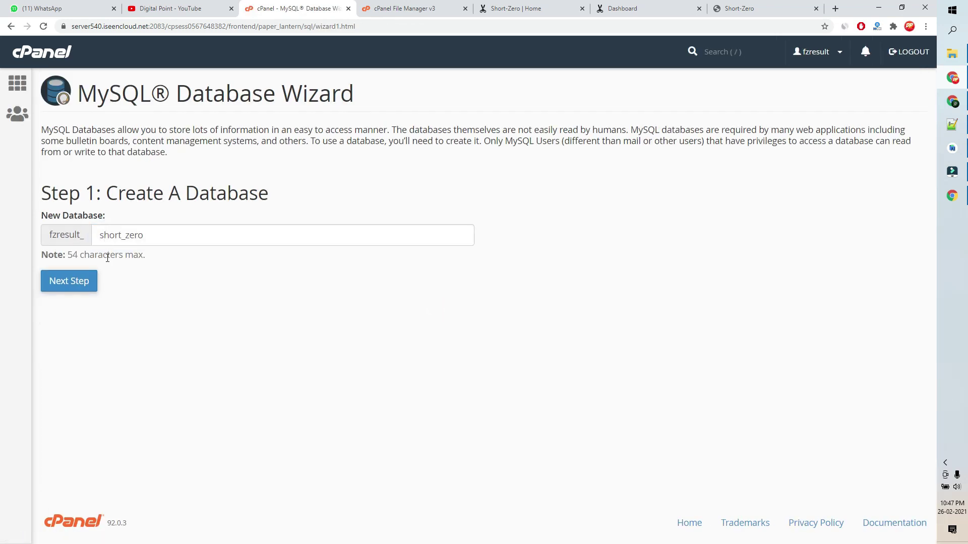
pyautogui.click(82, 286)
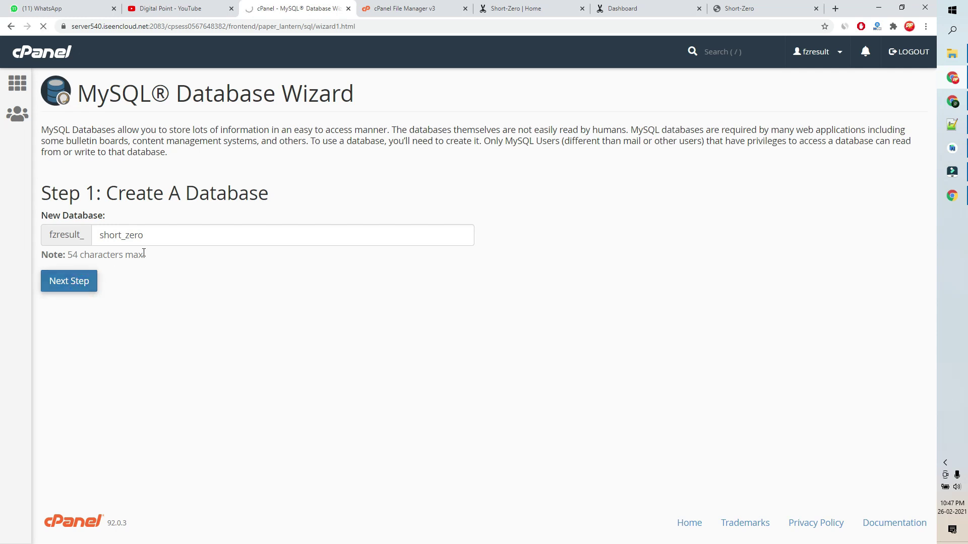
# Step: Create the database user short_zero with a generated password, copying that password for the installer
pyautogui.rightClick(131, 221)
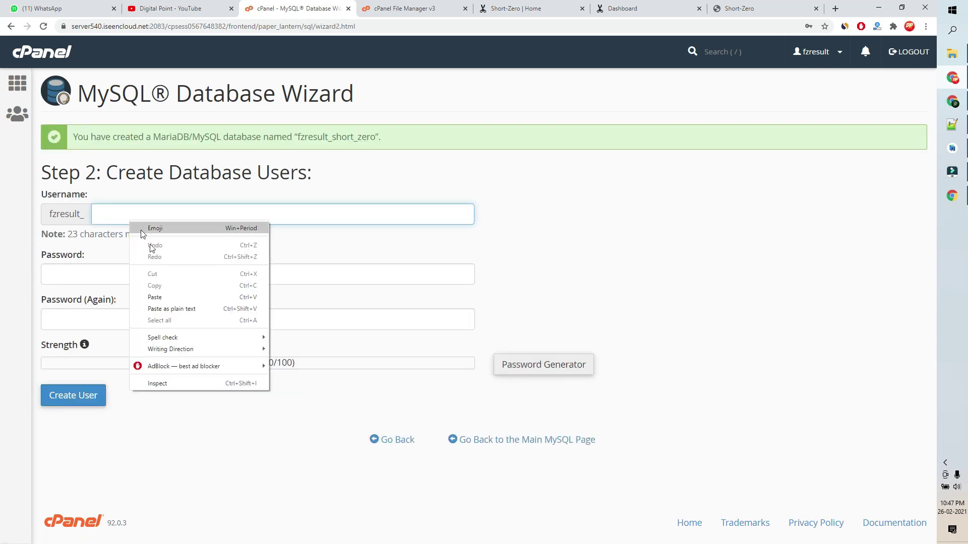
pyautogui.click(160, 298)
pyautogui.click(513, 368)
pyautogui.tripleClick(448, 248)
pyautogui.rightClick(449, 248)
pyautogui.click(467, 286)
pyautogui.click(437, 320)
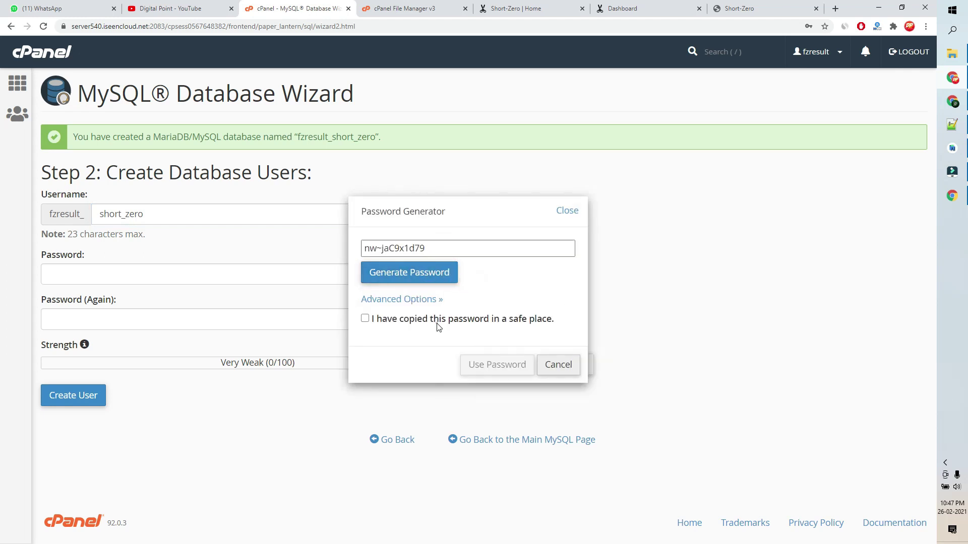
pyautogui.click(481, 368)
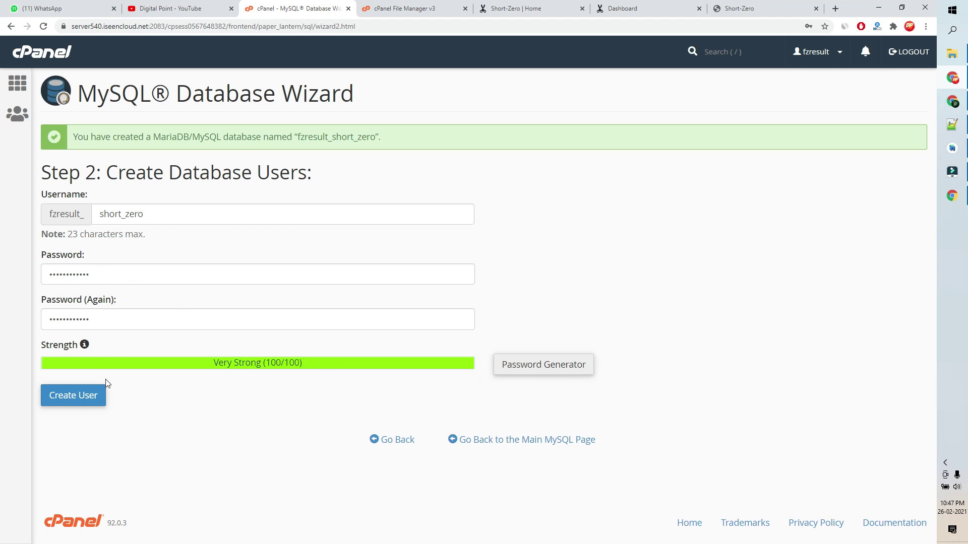
pyautogui.click(86, 398)
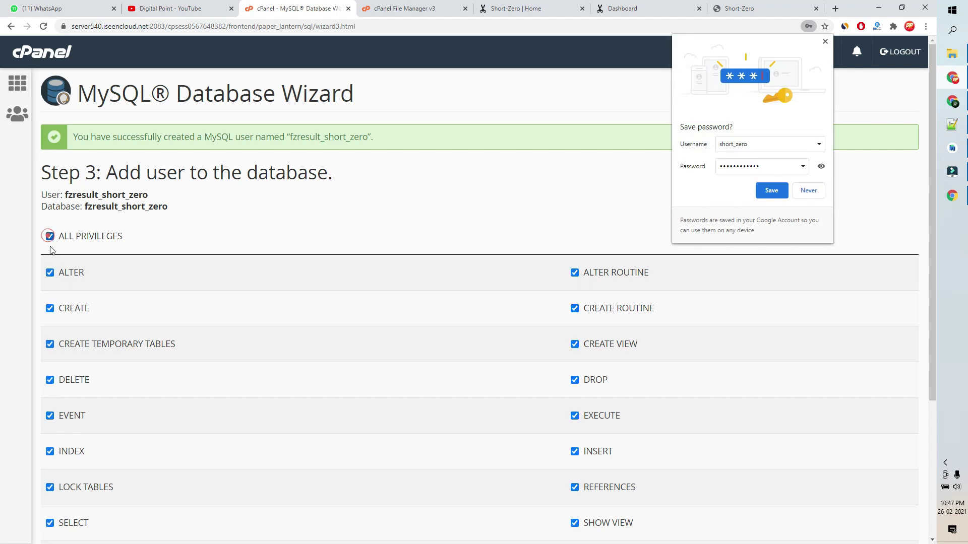
# Step: Grant the new user all privileges on the short_zero database and decline saving the password in the browser
pyautogui.click(49, 236)
pyautogui.scroll(-4, 75, 371)
pyautogui.click(70, 437)
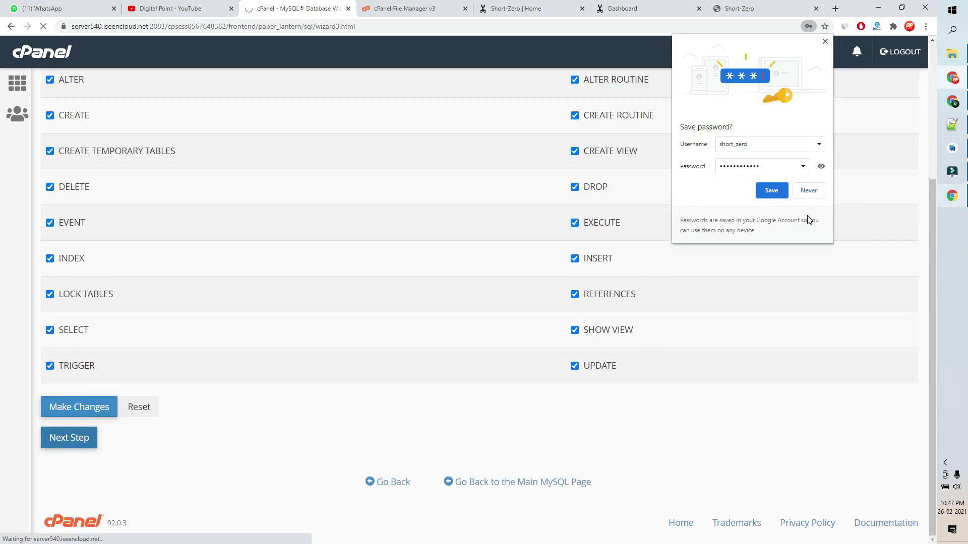
pyautogui.click(805, 195)
pyautogui.scroll(4, 257, 220)
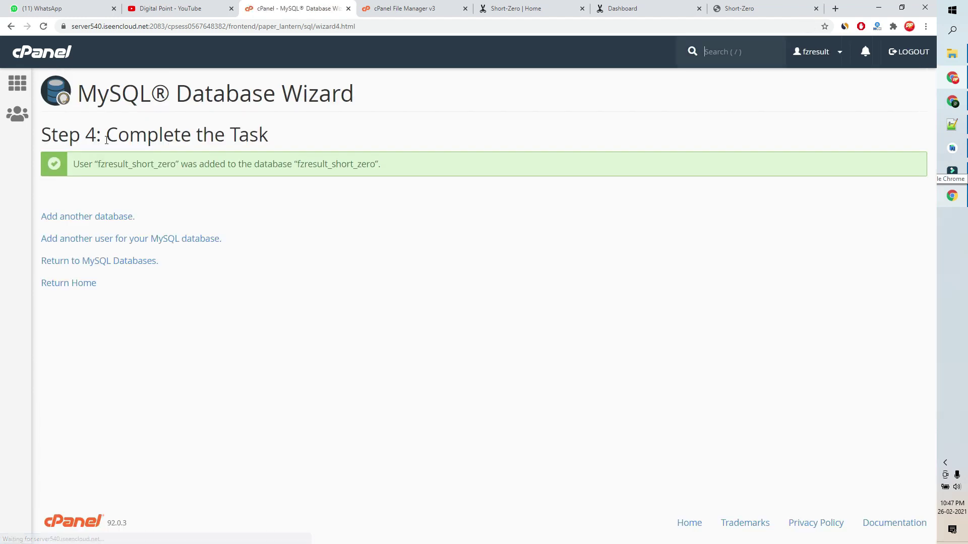
# Step: In the installer's database form, paste the database password and set the database host to localhost
pyautogui.click(955, 200)
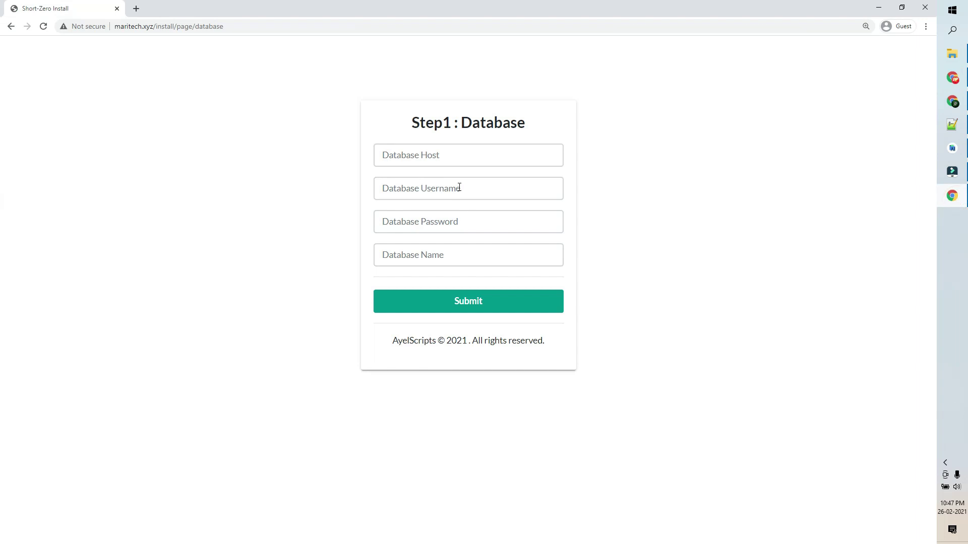
pyautogui.click(443, 222)
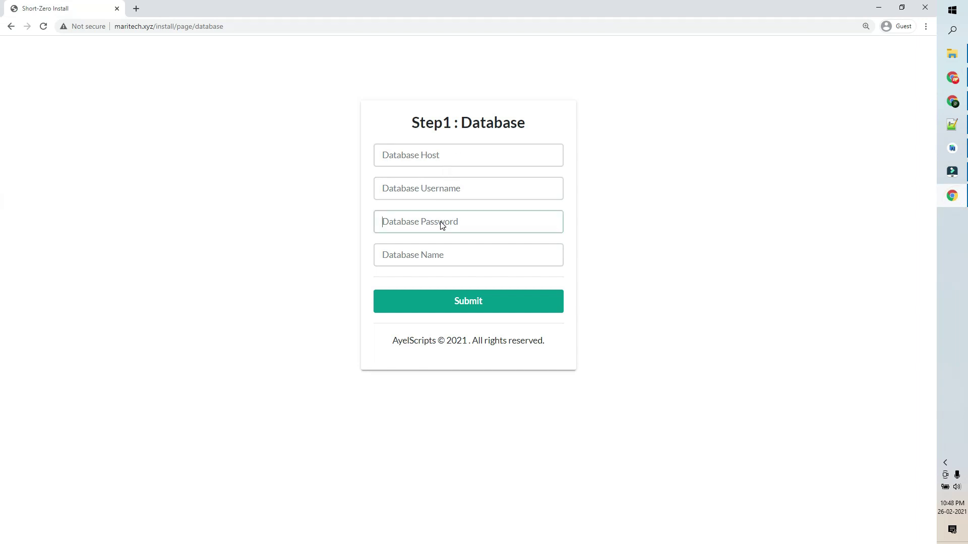
pyautogui.rightClick(443, 223)
pyautogui.click(467, 302)
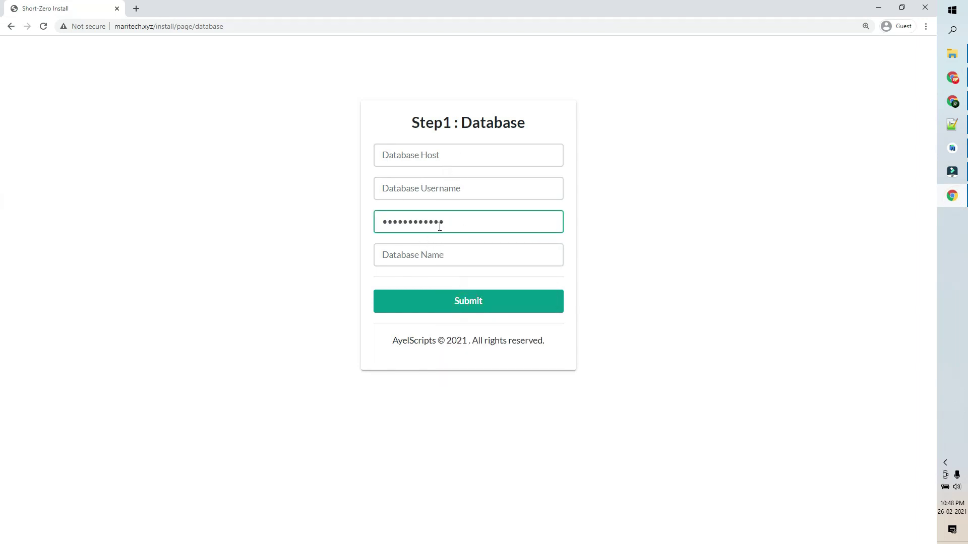
pyautogui.click(435, 151)
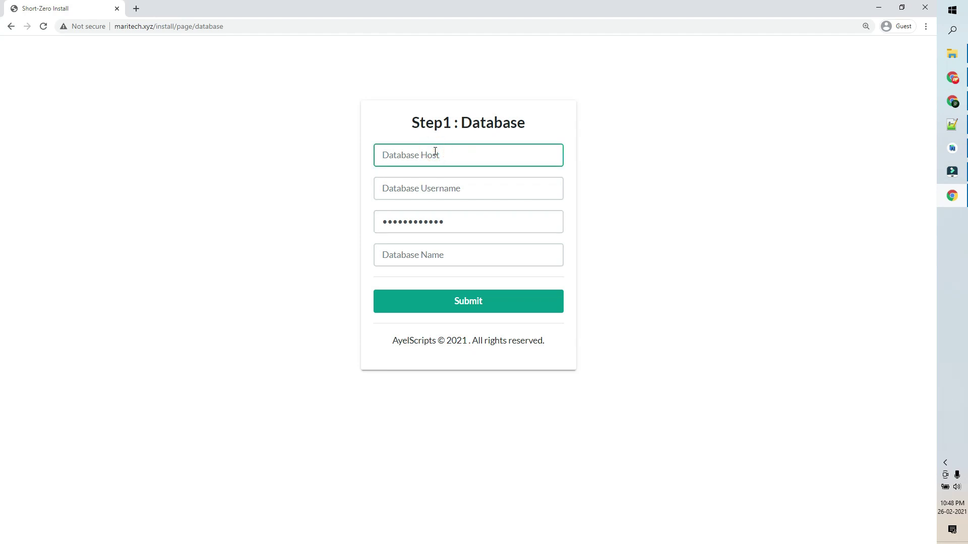
pyautogui.write('localhost')
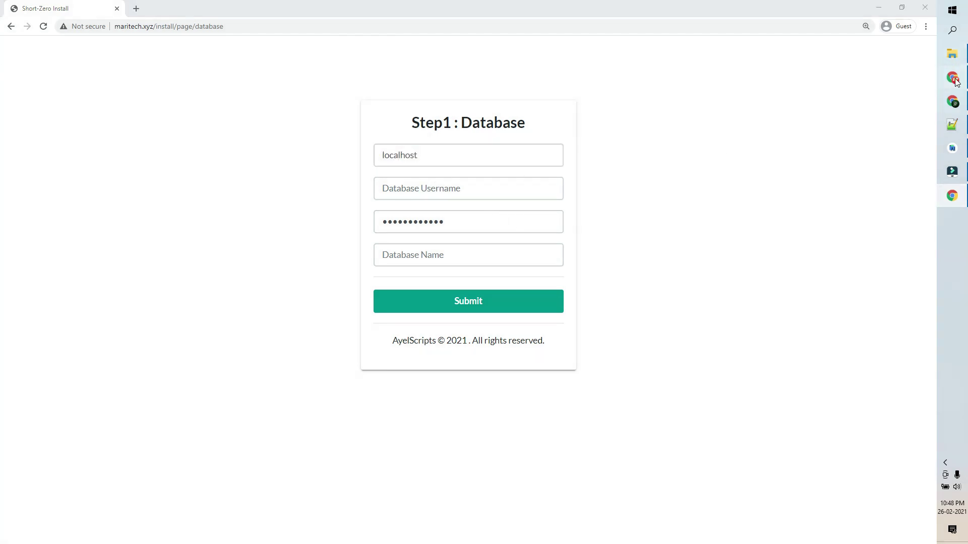
# Step: Copy fzresult_short_zero from the cPanel wizard into the installer's database username and database name, and submit the form
pyautogui.hotkey('alt', 'Tab')
pyautogui.doubleClick(135, 162)
pyautogui.rightClick(150, 170)
pyautogui.click(156, 176)
pyautogui.hotkey('alt', 'Tab')
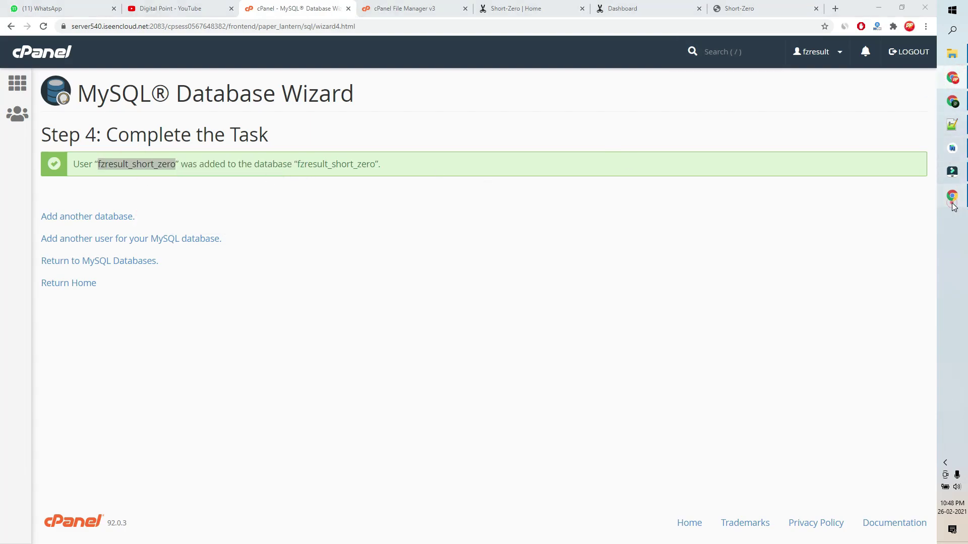
pyautogui.click(468, 270)
pyautogui.rightClick(441, 255)
pyautogui.click(470, 332)
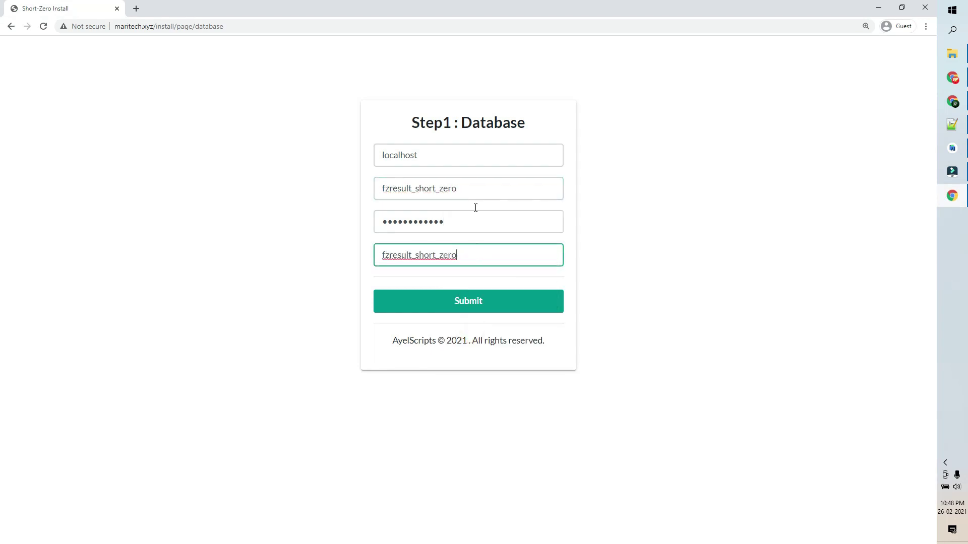
pyautogui.click(466, 302)
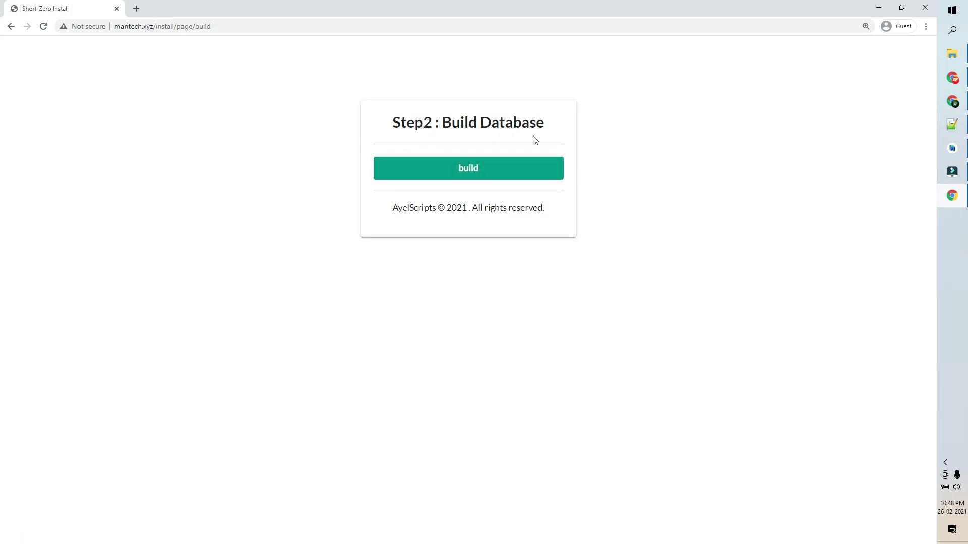
# Step: Build the database and create the admin user with the purchase code, username admin, admin e-mail and account password
pyautogui.click(482, 166)
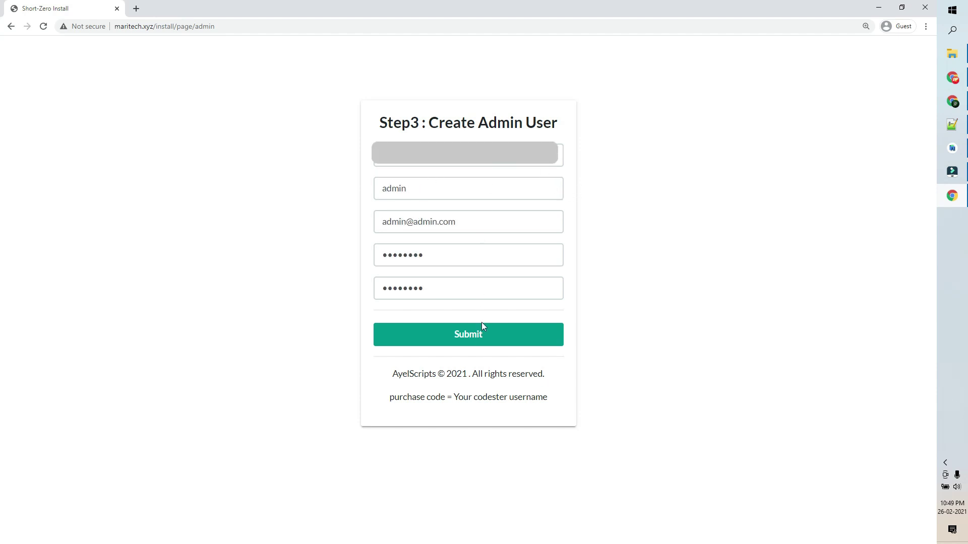
pyautogui.click(476, 337)
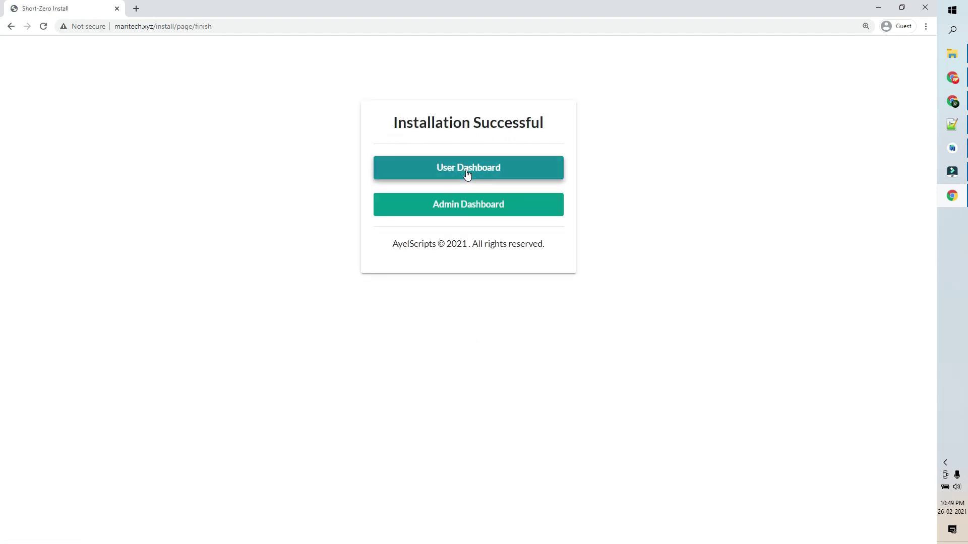
# Step: Sign in to the Short-Zero admin dashboard as admin with the account password and look over the overview page
pyautogui.click(474, 203)
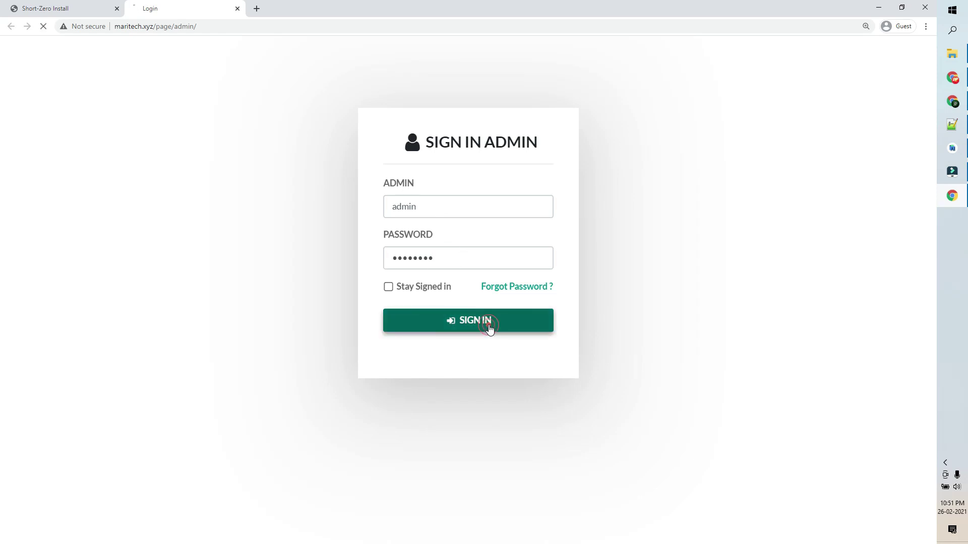
pyautogui.click(488, 324)
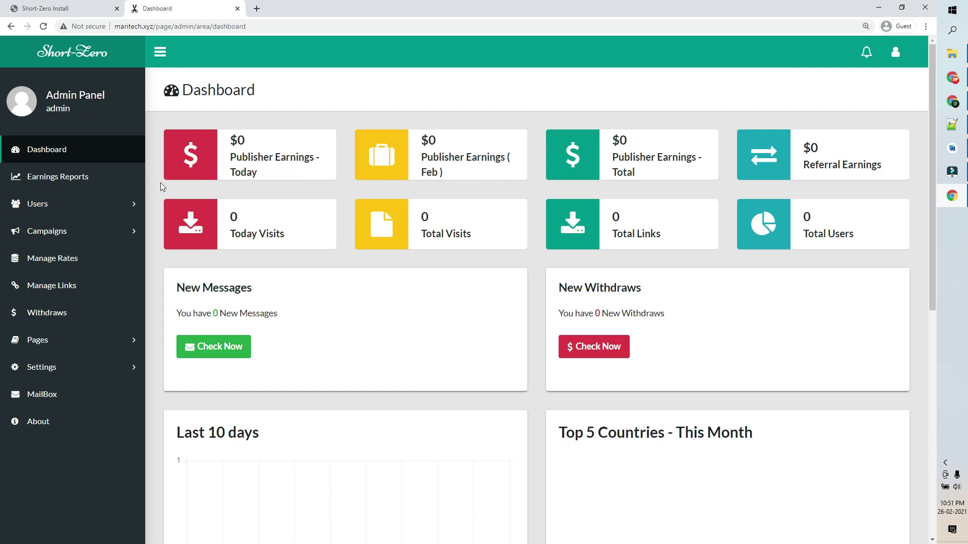
pyautogui.scroll(-8, 207, 200)
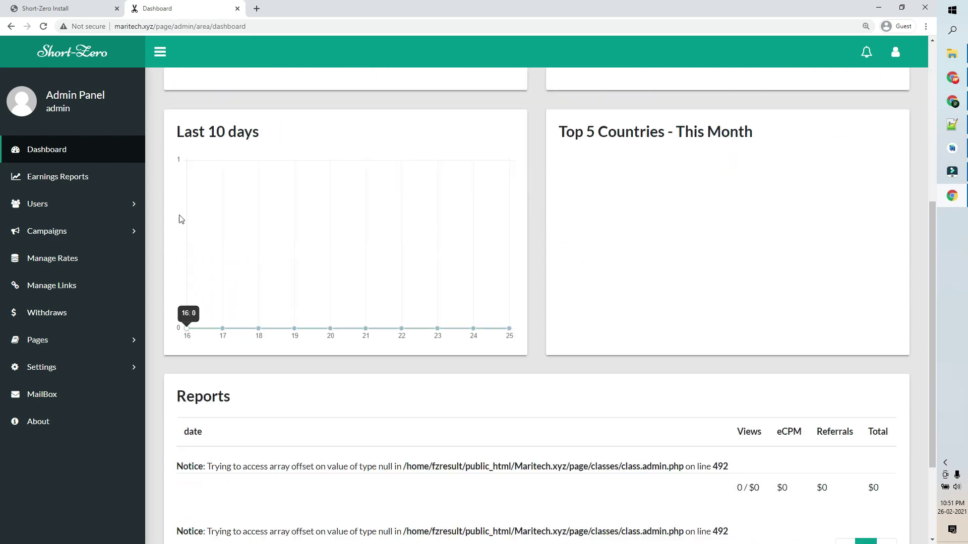
pyautogui.scroll(3, 115, 332)
# Step: Open the site's general settings and review the site name, meta title, keywords, description and main domain fields
pyautogui.click(88, 366)
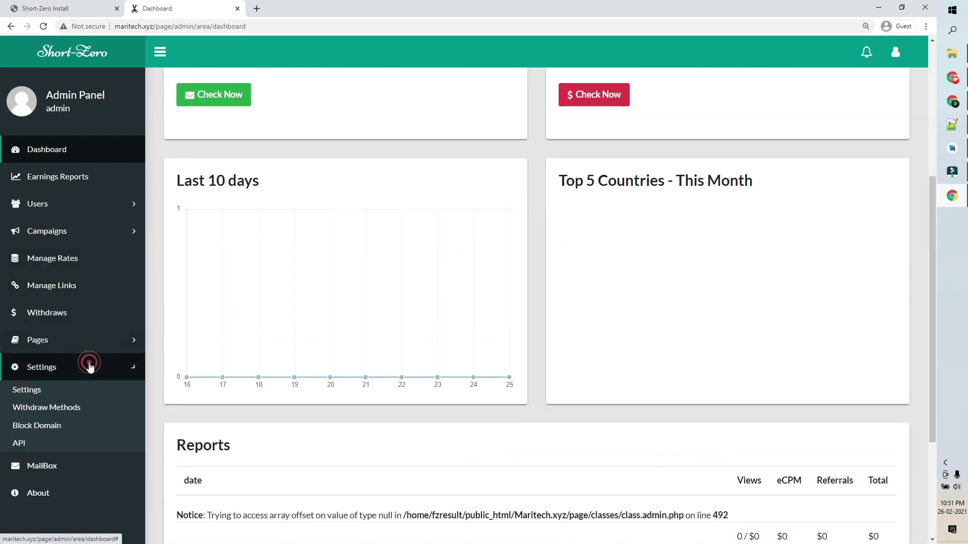
pyautogui.click(35, 390)
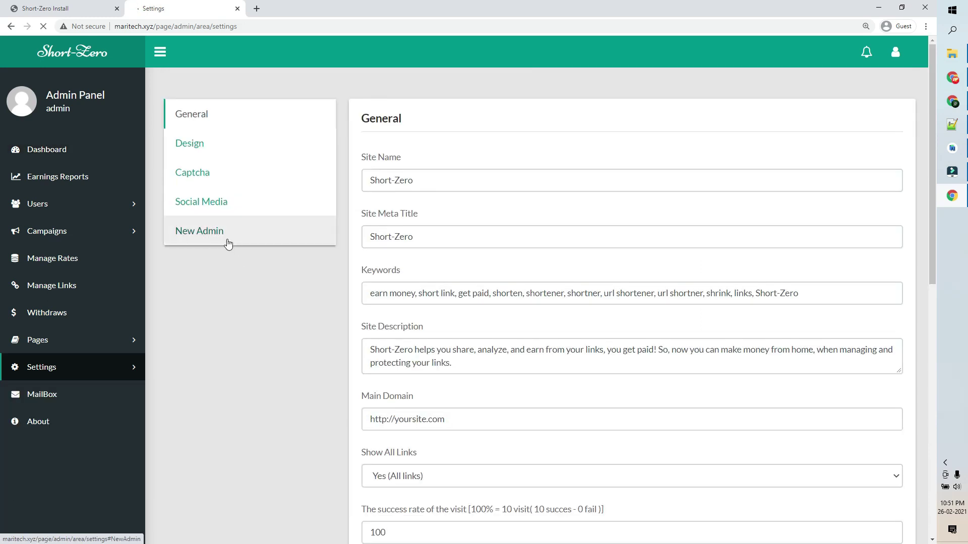
pyautogui.moveTo(427, 182); pyautogui.dragTo(362, 185)
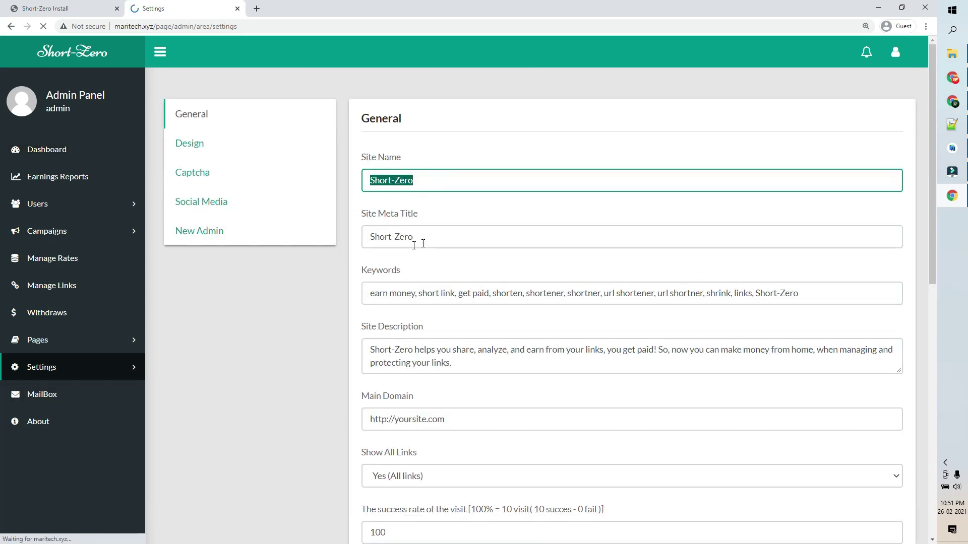
pyautogui.moveTo(423, 242); pyautogui.dragTo(364, 240)
pyautogui.scroll(-2, 400, 283)
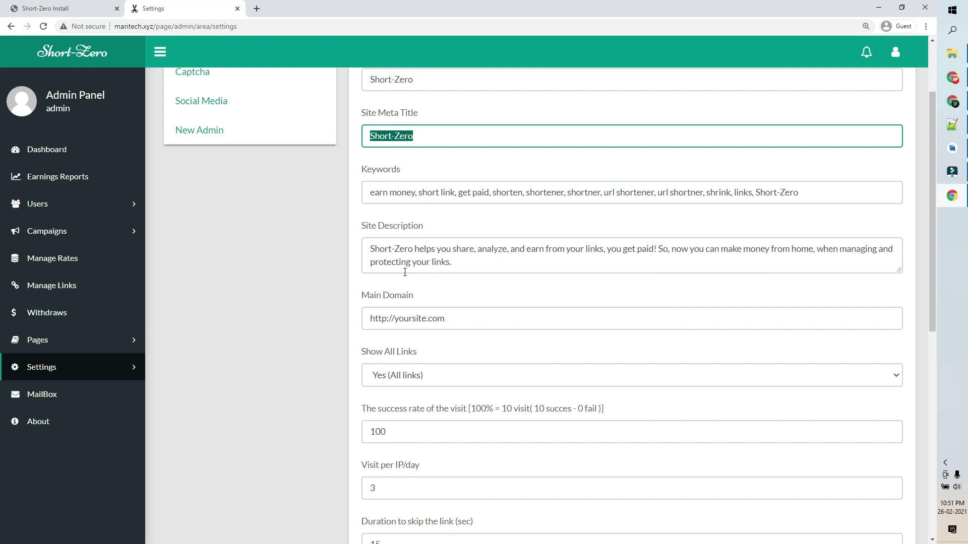
pyautogui.scroll(-2, 404, 270)
pyautogui.moveTo(458, 224); pyautogui.dragTo(337, 216)
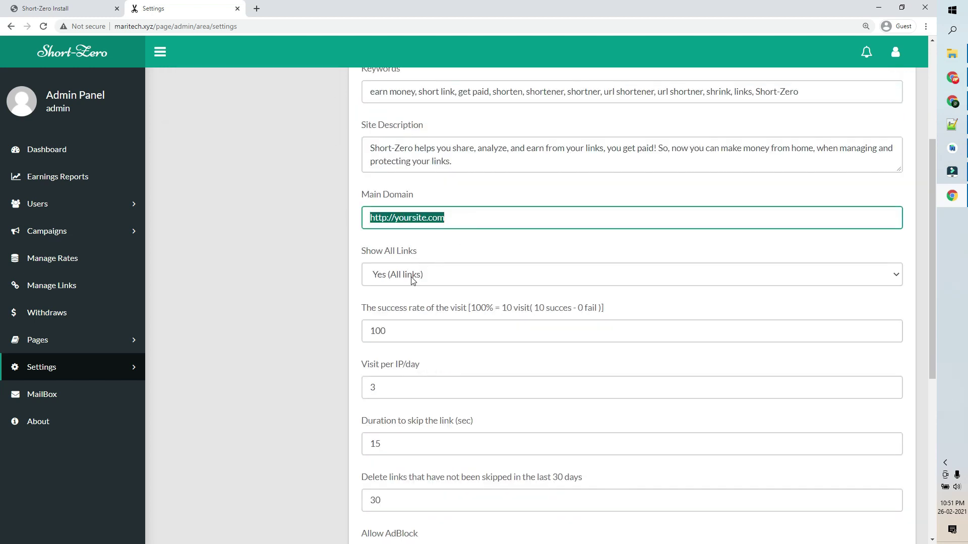
pyautogui.scroll(-2, 412, 278)
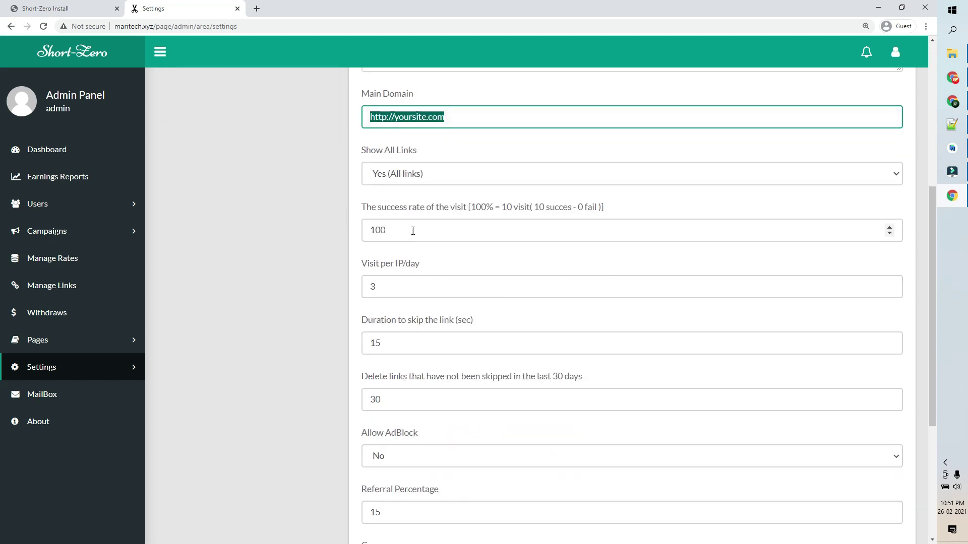
# Step: Review the remaining general settings, from visit success rate and visits per IP per day to currency and contact email
pyautogui.moveTo(412, 231); pyautogui.dragTo(344, 223)
pyautogui.click(449, 228)
pyautogui.doubleClick(415, 228)
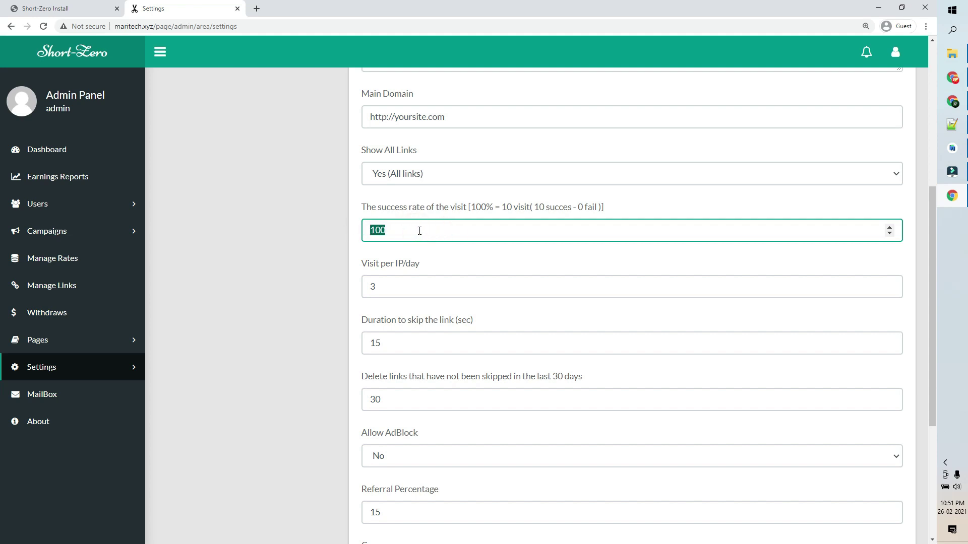
pyautogui.doubleClick(398, 231)
pyautogui.doubleClick(408, 231)
pyautogui.scroll(-2, 391, 229)
pyautogui.doubleClick(385, 190)
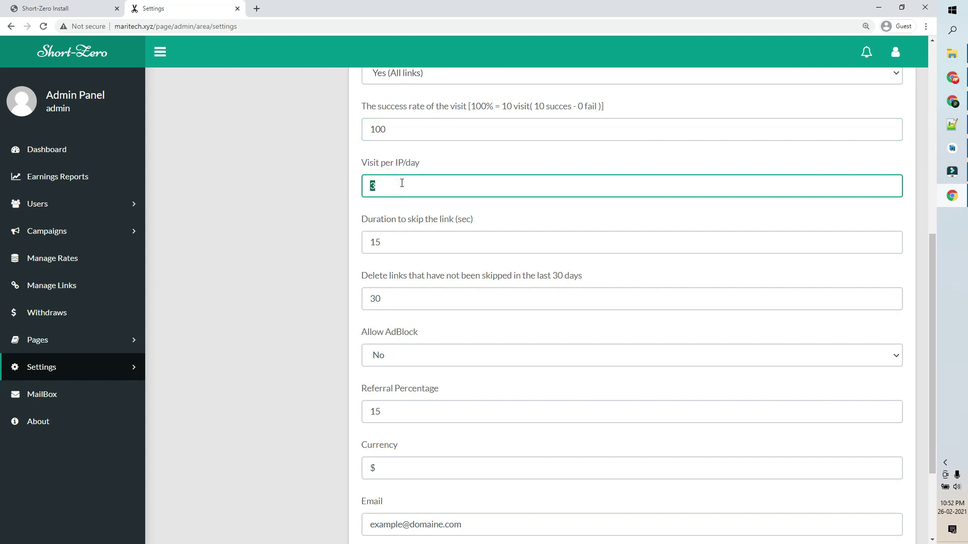
pyautogui.scroll(-2, 402, 183)
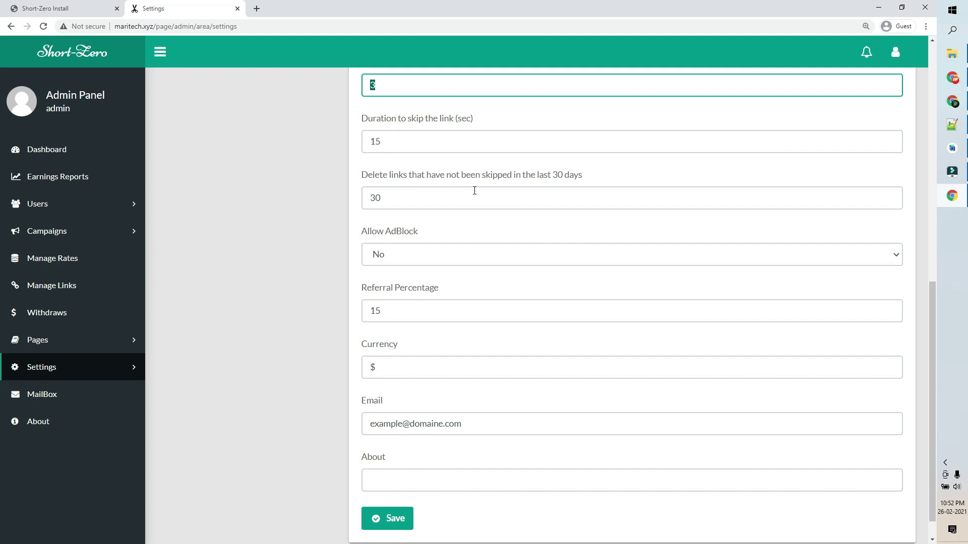
pyautogui.scroll(-1, 371, 204)
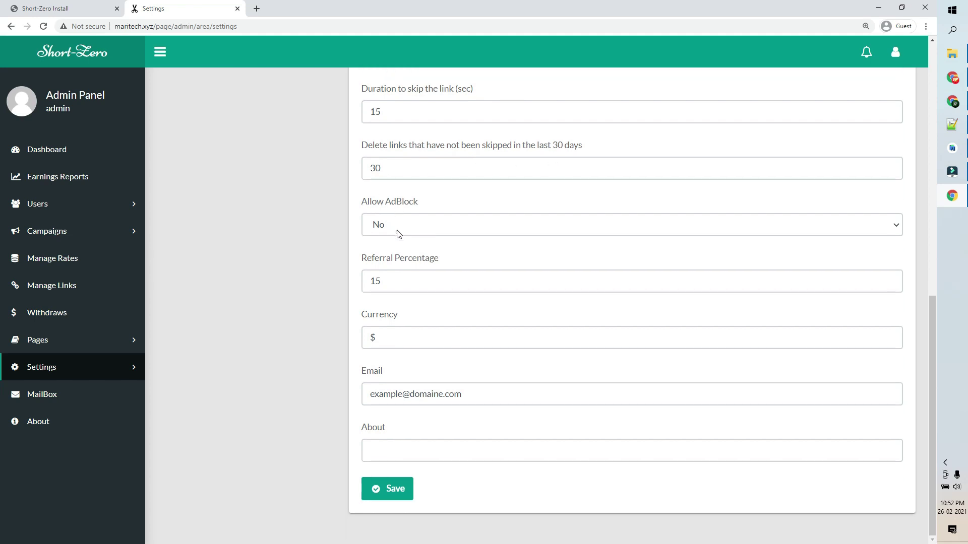
pyautogui.doubleClick(385, 337)
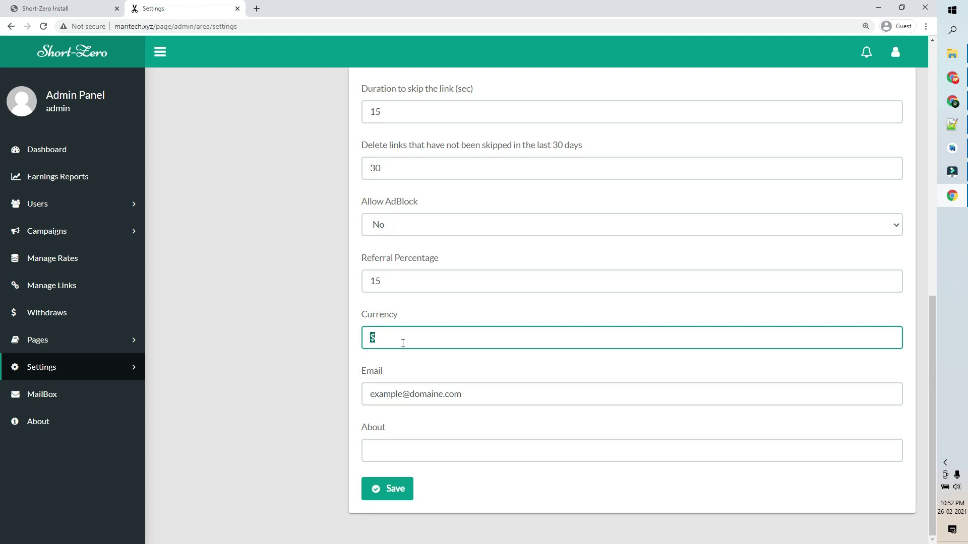
pyautogui.tripleClick(400, 393)
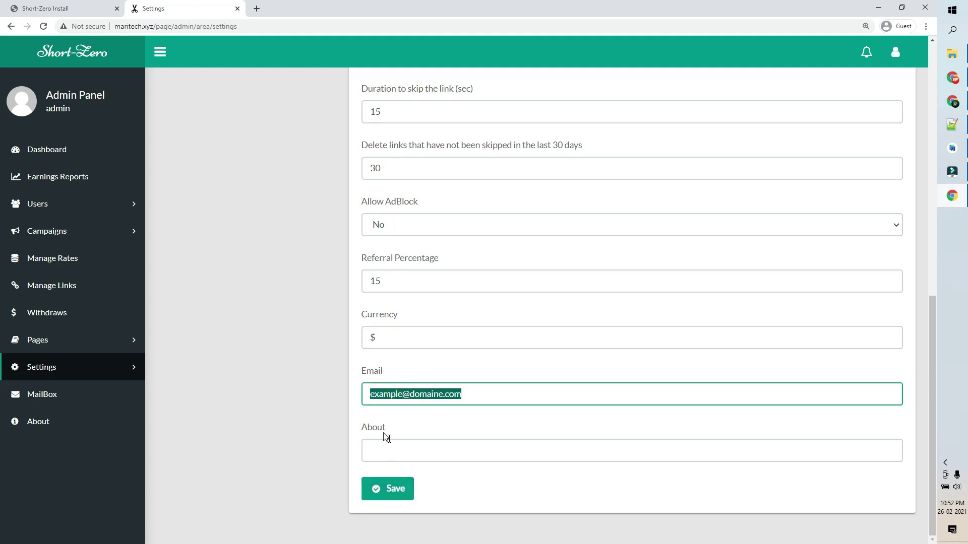
# Step: Open the design settings and check which themes are available for the site
pyautogui.scroll(10, 357, 385)
pyautogui.click(193, 146)
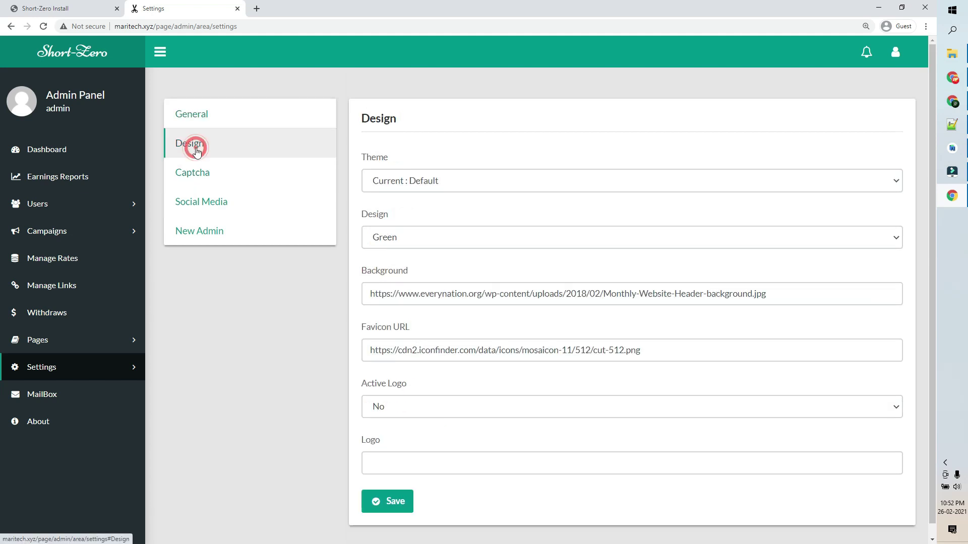
pyautogui.click(437, 180)
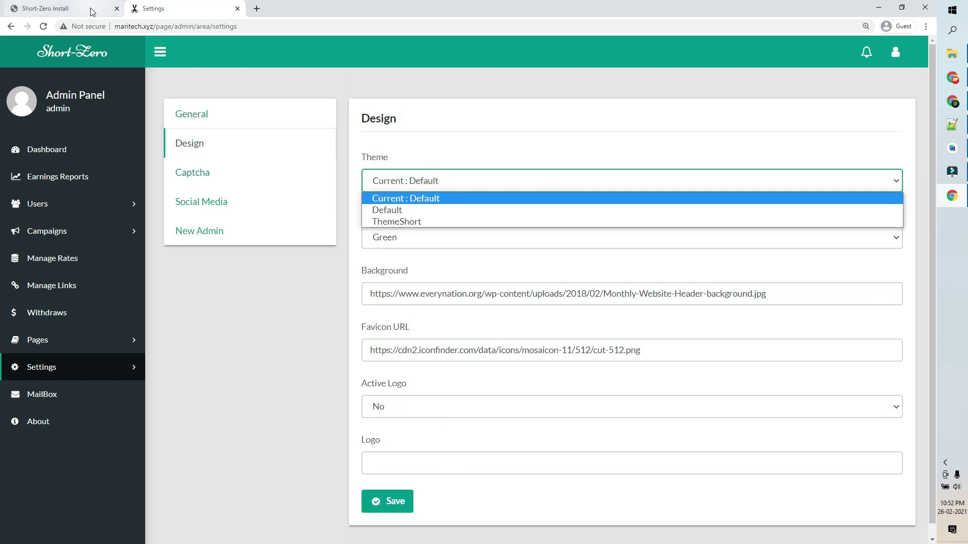
# Step: Open the maritech.xyz homepage in a new tab and look over its current theme down to the contact form
pyautogui.click(156, 26)
pyautogui.doubleClick(144, 26)
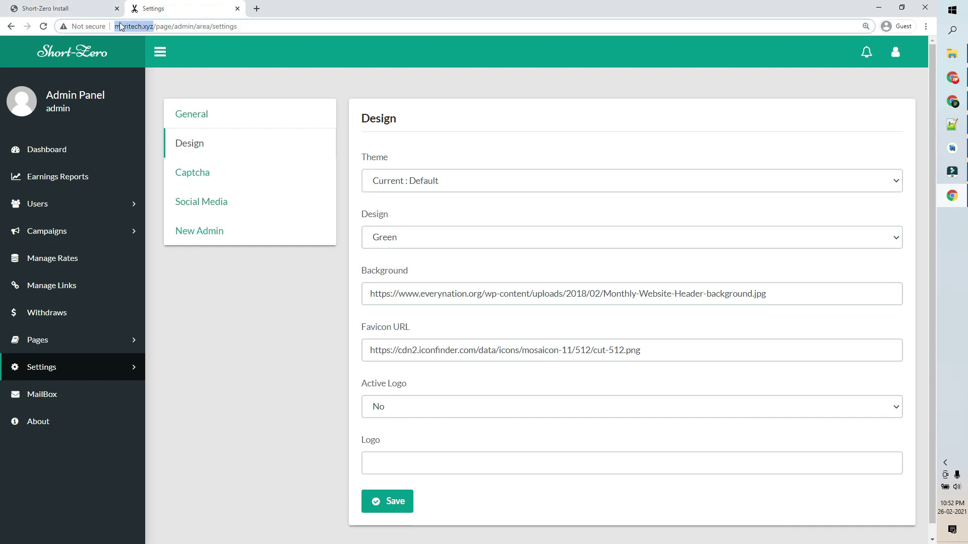
pyautogui.rightClick(137, 29)
pyautogui.click(182, 84)
pyautogui.click(257, 9)
pyautogui.hotkey('ctrl', 'v')
pyautogui.press('Return')
pyautogui.scroll(-3, 160, 174)
pyautogui.scroll(3, 151, 192)
pyautogui.scroll(-6, 126, 222)
pyautogui.scroll(-10, 100, 237)
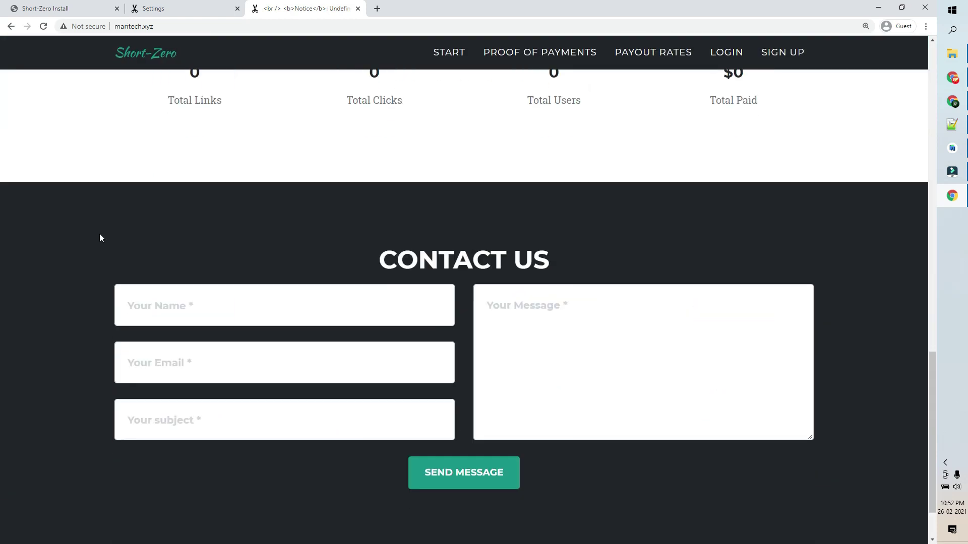
# Step: Set the site theme to ThemeShort in the design settings and save the change
pyautogui.click(165, 11)
pyautogui.click(448, 178)
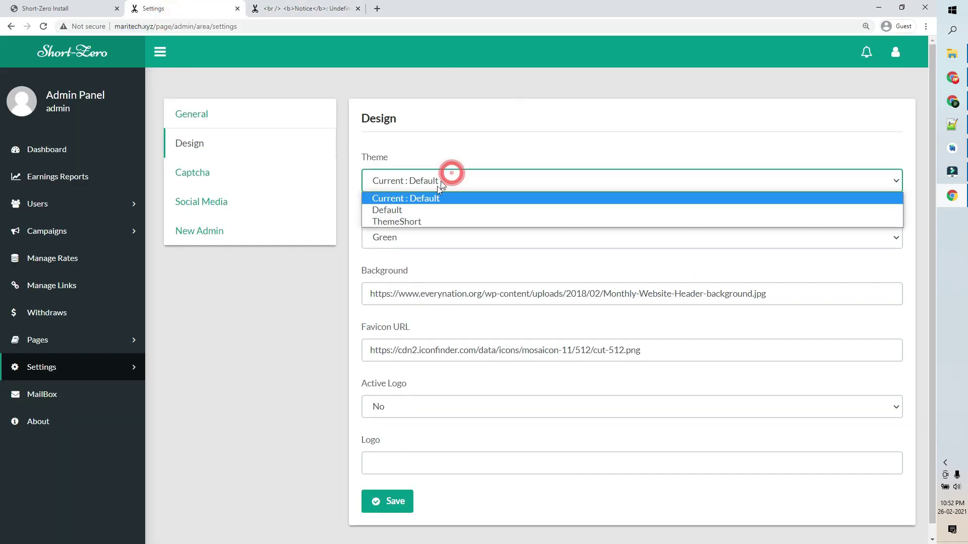
pyautogui.click(415, 222)
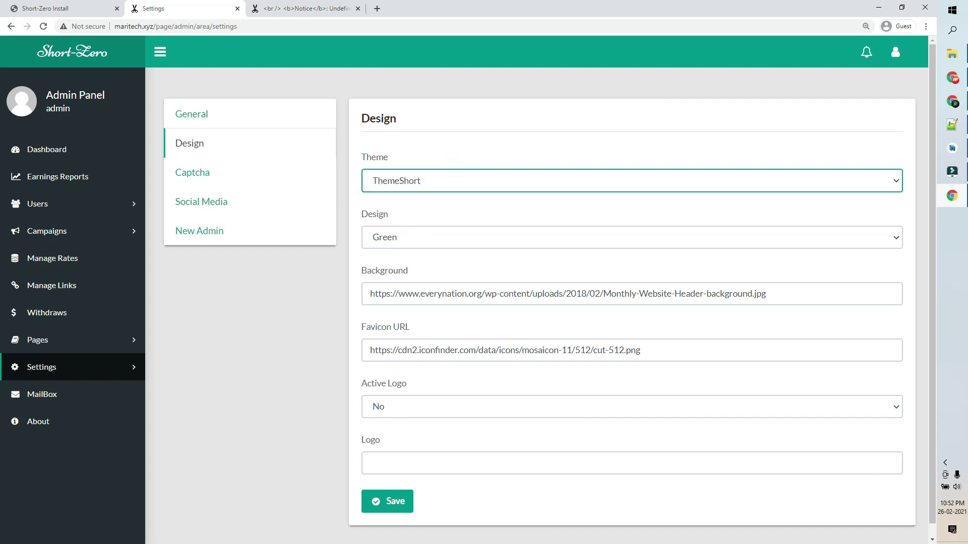
pyautogui.click(401, 502)
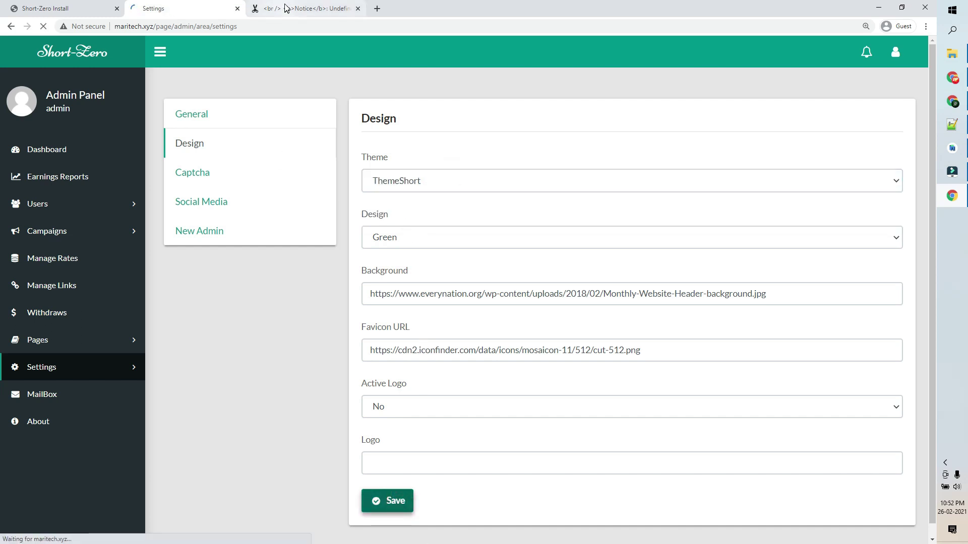
# Step: Reload the maritech.xyz homepage and look over the page with the new theme
pyautogui.click(285, 13)
pyautogui.click(43, 26)
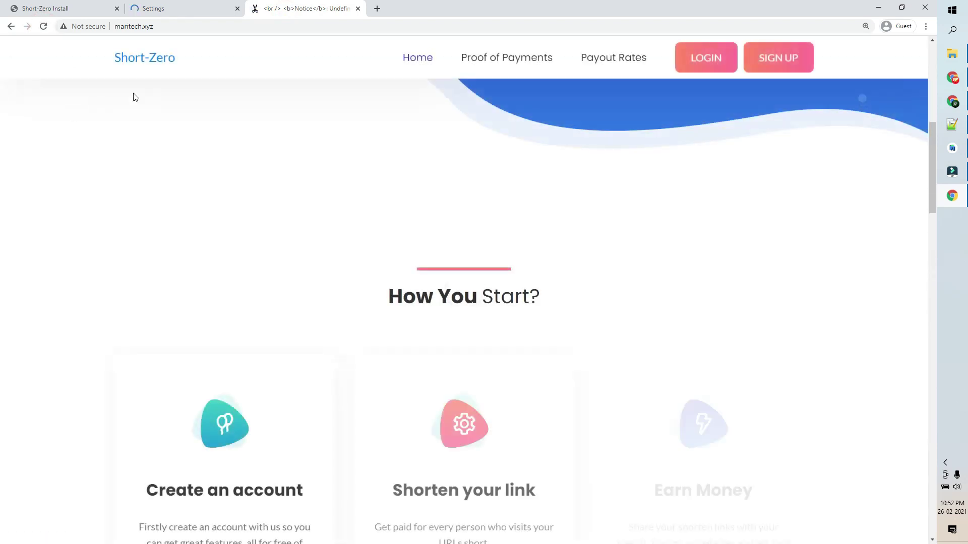
pyautogui.scroll(-10, 118, 121)
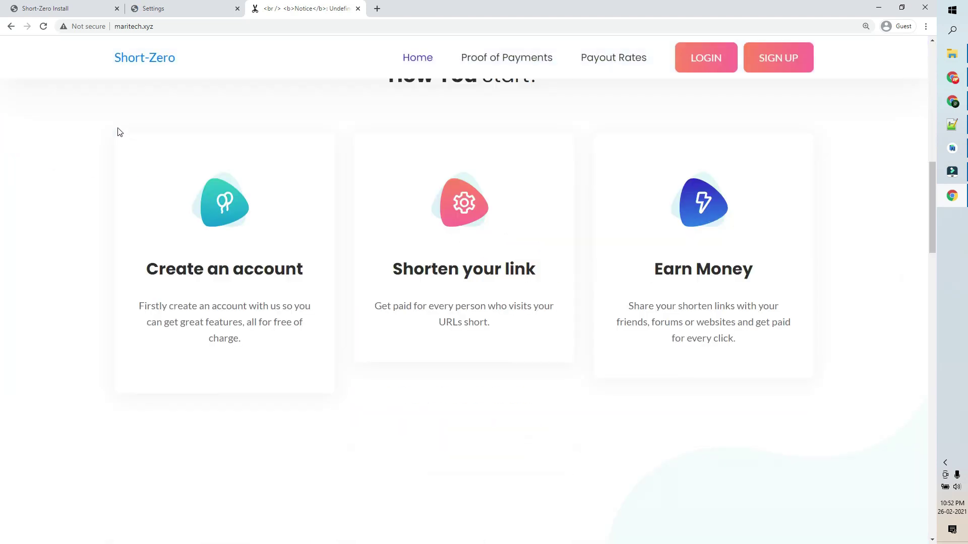
# Step: Return to the design settings, examine the background image URL, and compare it with the homepage's header section
pyautogui.click(185, 12)
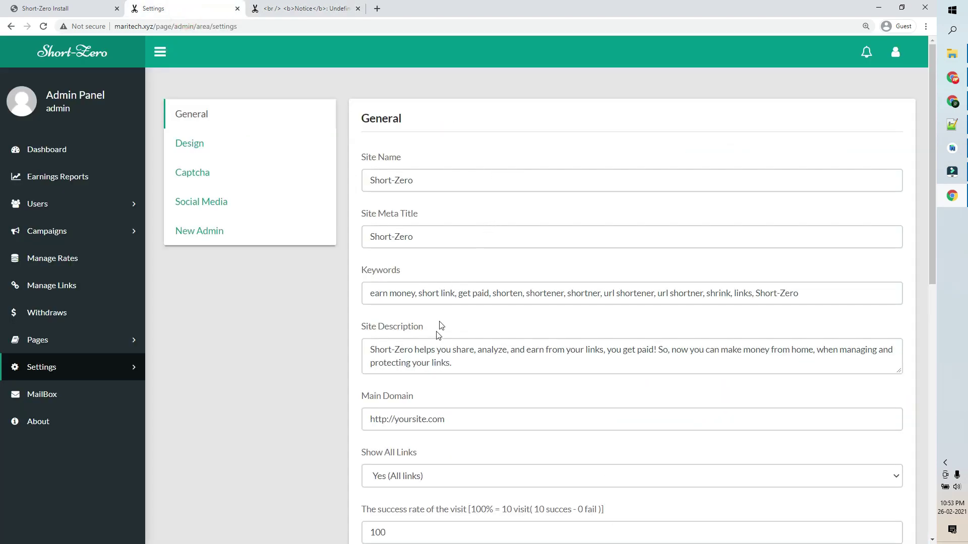
pyautogui.scroll(-2, 426, 345)
pyautogui.scroll(2, 427, 345)
pyautogui.click(216, 144)
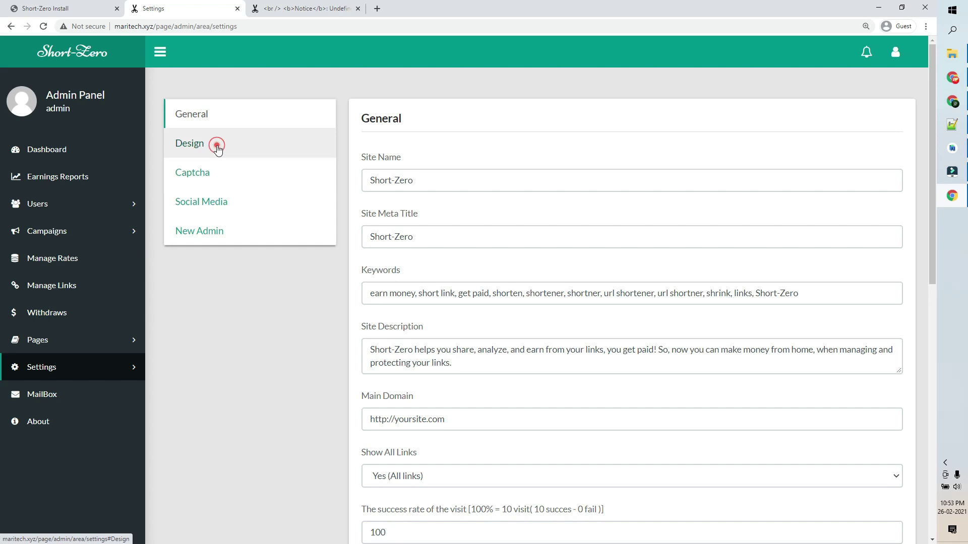
pyautogui.tripleClick(429, 293)
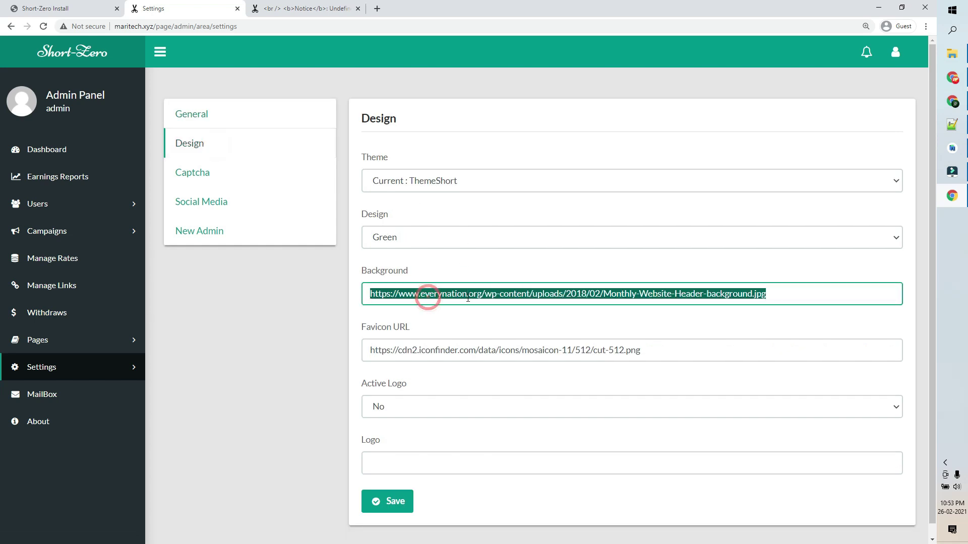
pyautogui.click(280, 8)
pyautogui.scroll(18, 325, 207)
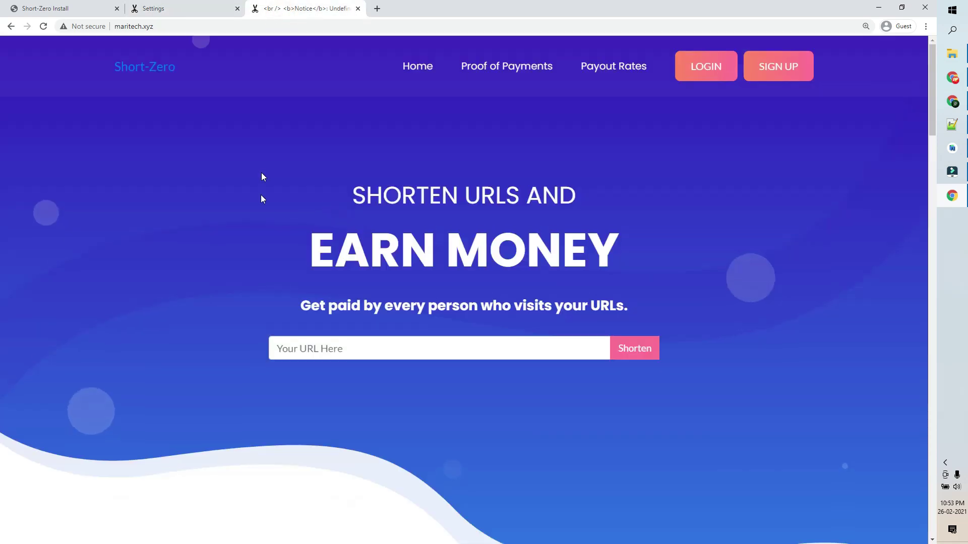
# Step: Go back to the admin settings and review the captcha, social media and new admin sections
pyautogui.click(150, 4)
pyautogui.hotkey('ctrl', 'shift', 'Tab')
pyautogui.click(186, 6)
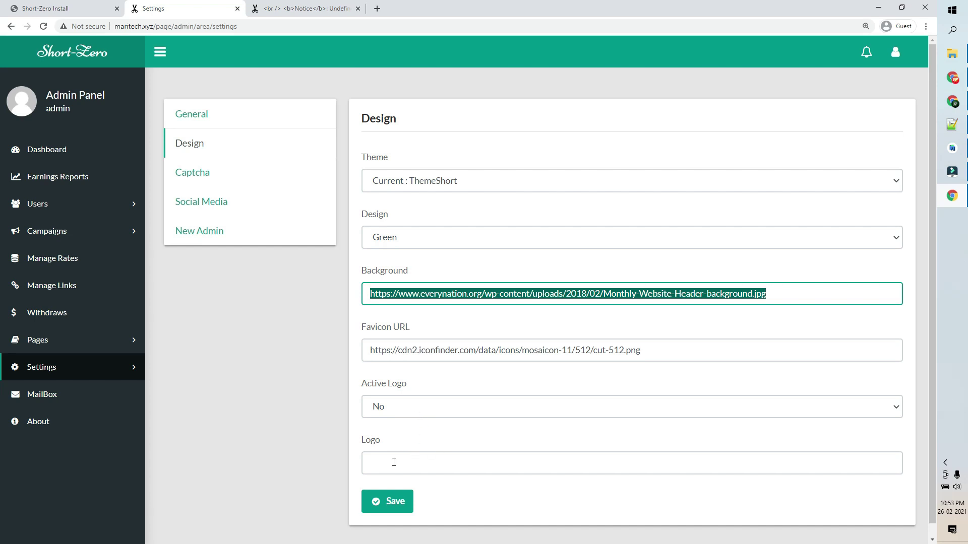
pyautogui.click(207, 176)
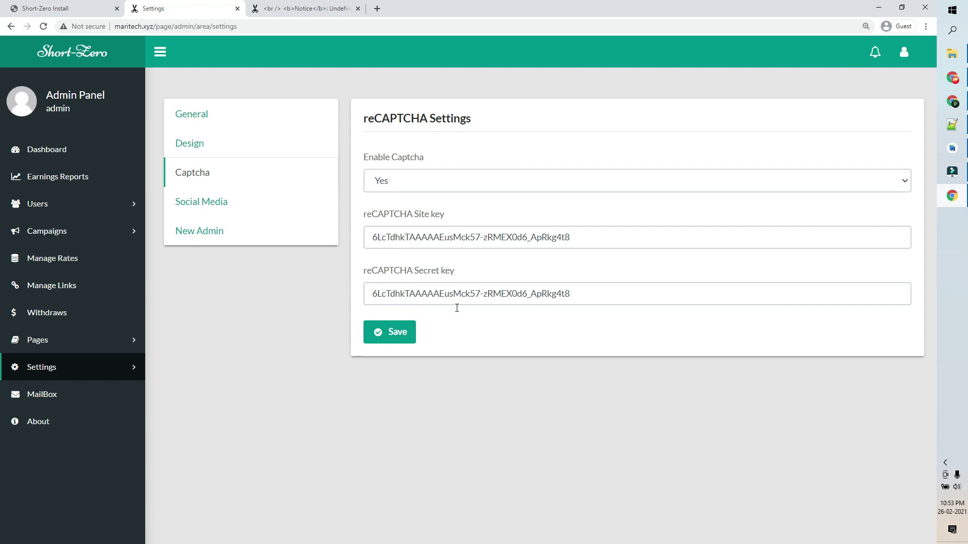
pyautogui.click(254, 208)
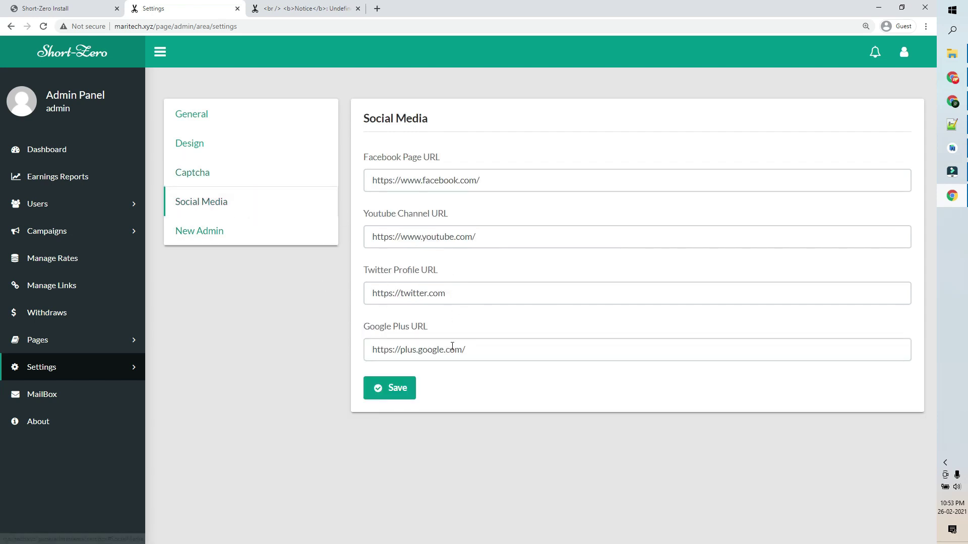
pyautogui.click(215, 237)
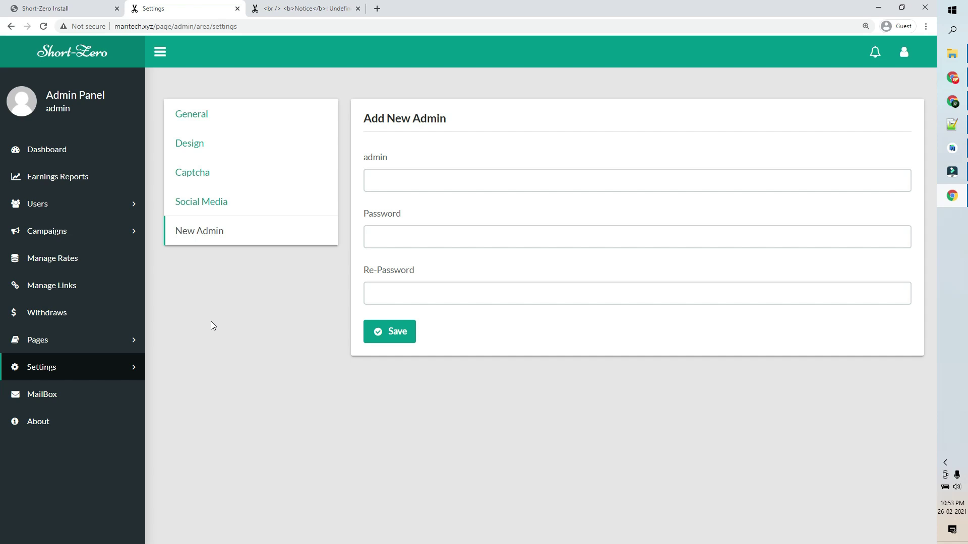
# Step: Switch to the homepage and examine its sections, from the URL shortening form to the statistics and help areas
pyautogui.hotkey('ctrl', 'Tab')
pyautogui.scroll(-2, 171, 207)
pyautogui.scroll(-15, 170, 207)
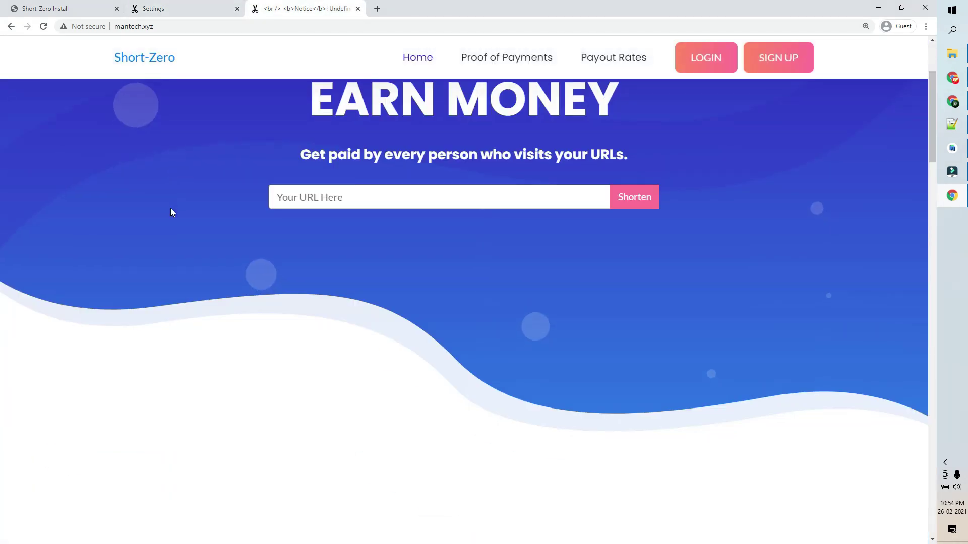
pyautogui.scroll(-12, 134, 269)
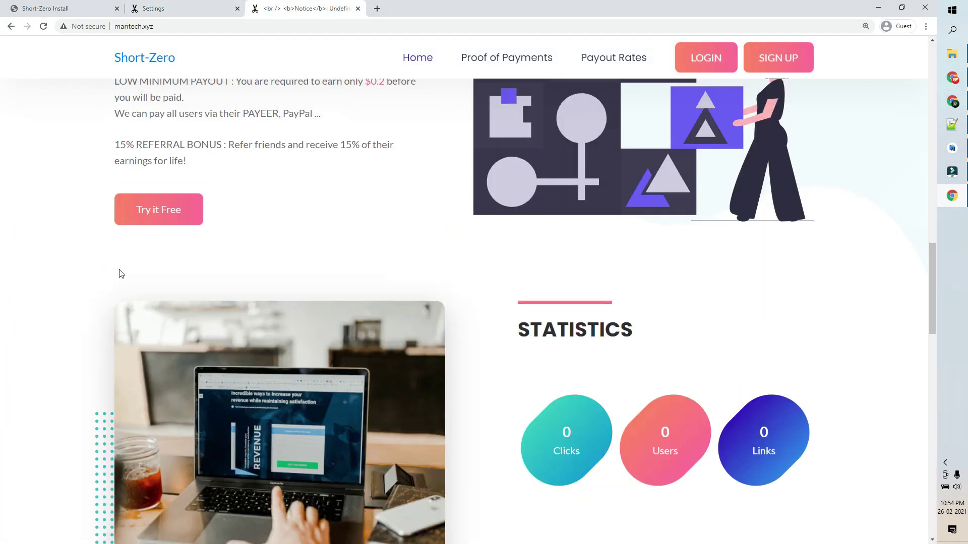
pyautogui.scroll(10, 112, 283)
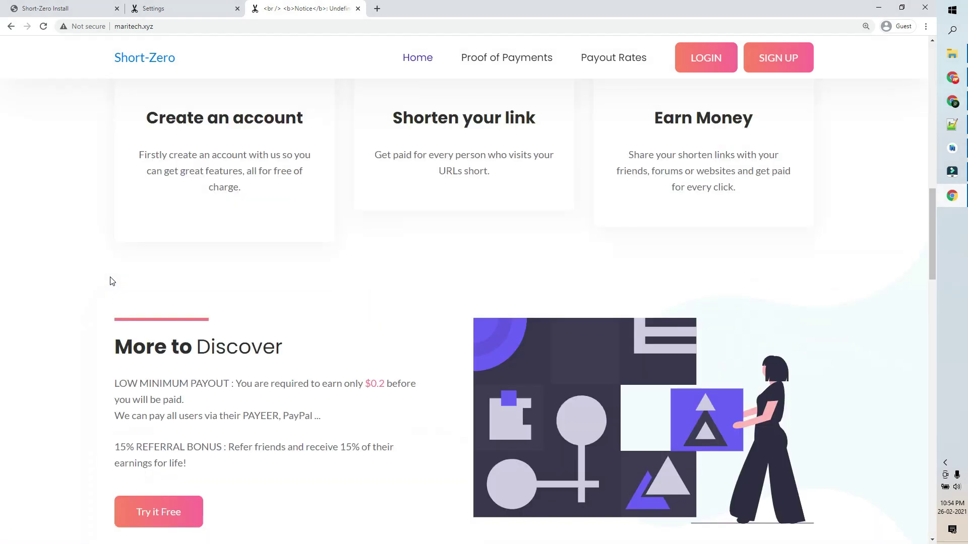
pyautogui.scroll(12, 111, 277)
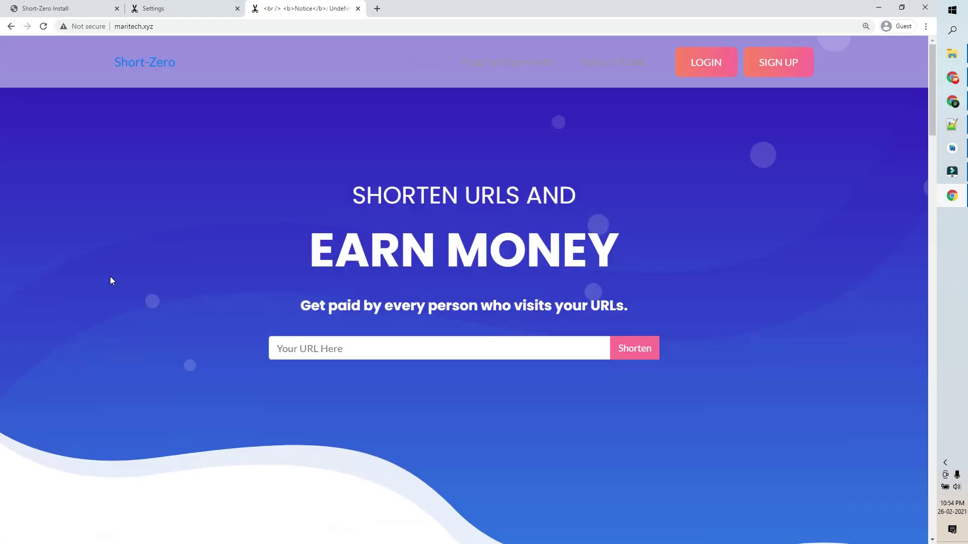
pyautogui.scroll(-10, 110, 280)
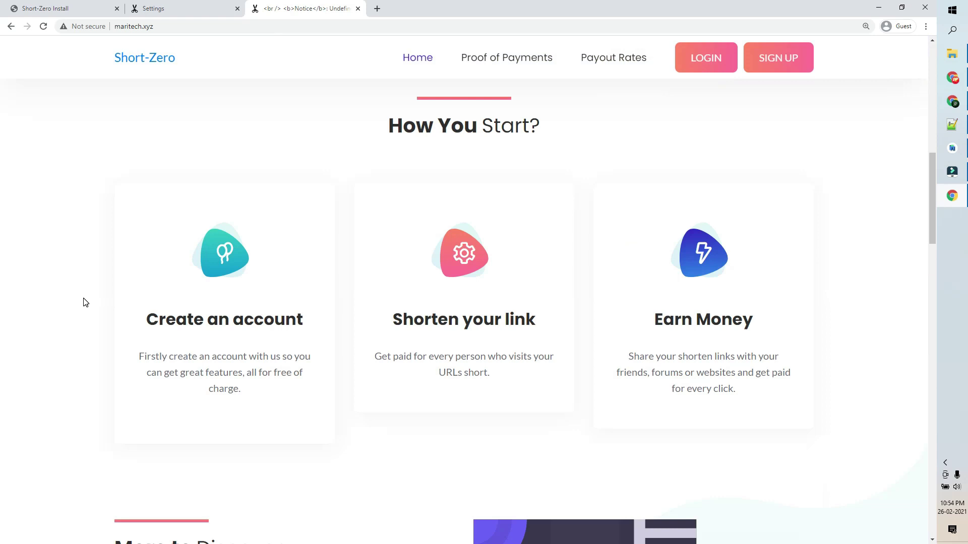
pyautogui.scroll(-6, 85, 300)
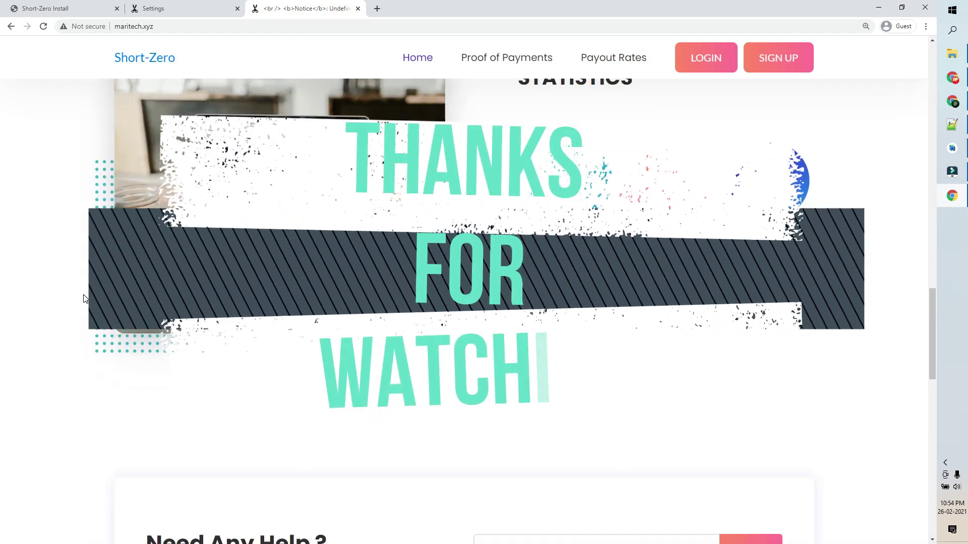